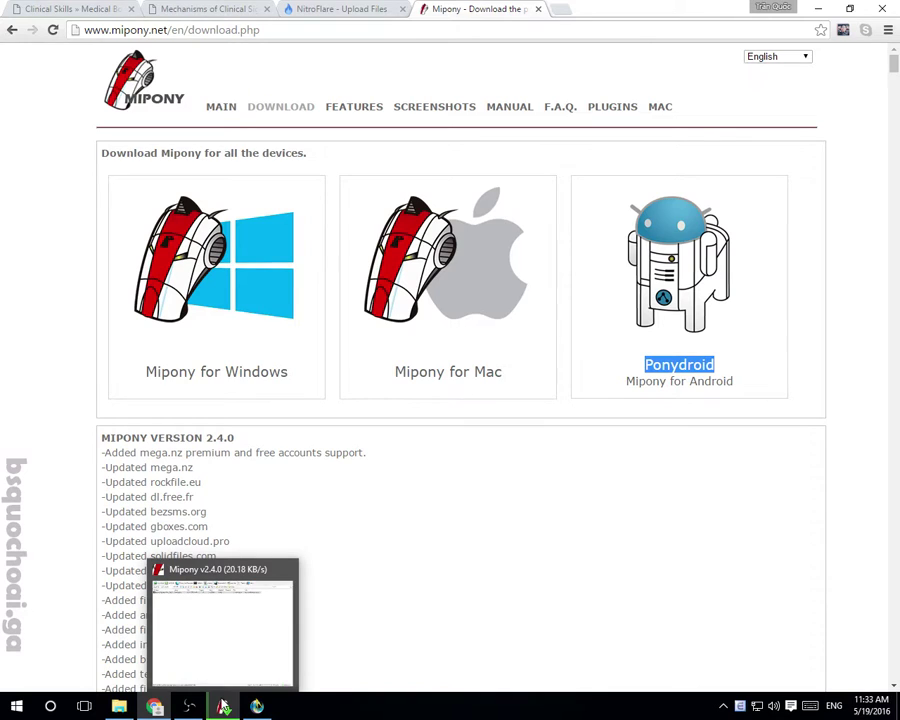
Step: Switch to Mipony and look through the blog page in its Browse And Download view
{"action": "left_click", "coordinate": [224, 707]}
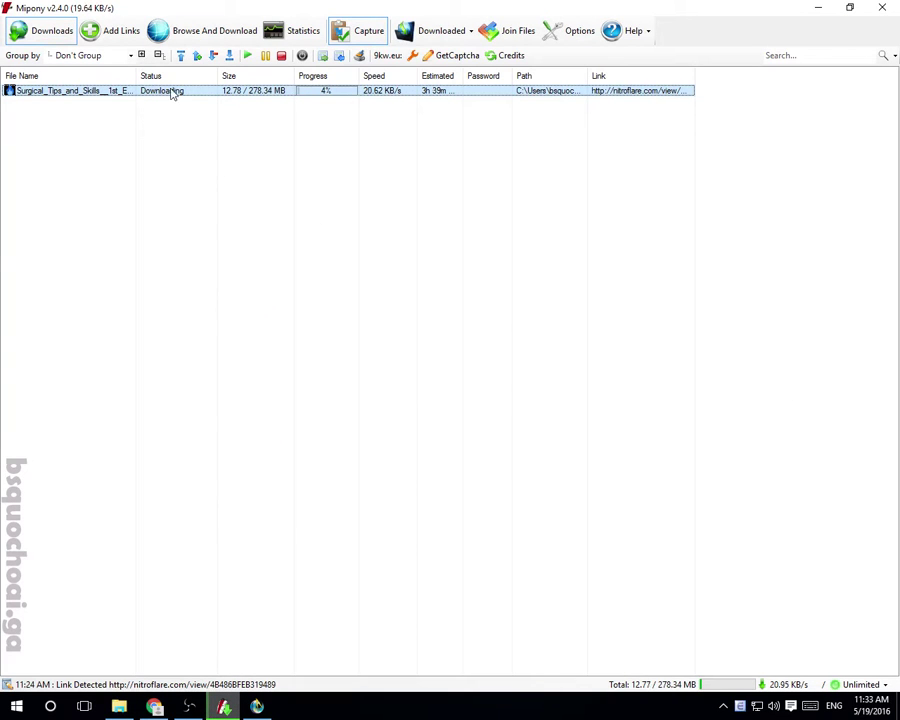
{"action": "left_click", "coordinate": [214, 36]}
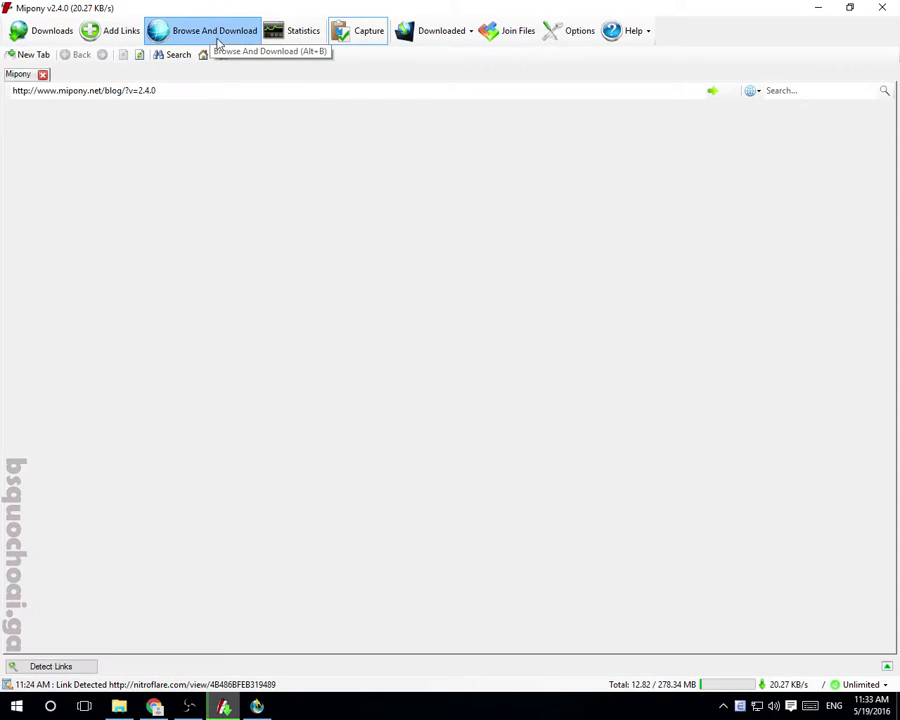
{"action": "scroll", "coordinate": [546, 310], "scroll_direction": "down", "scroll_amount": 10}
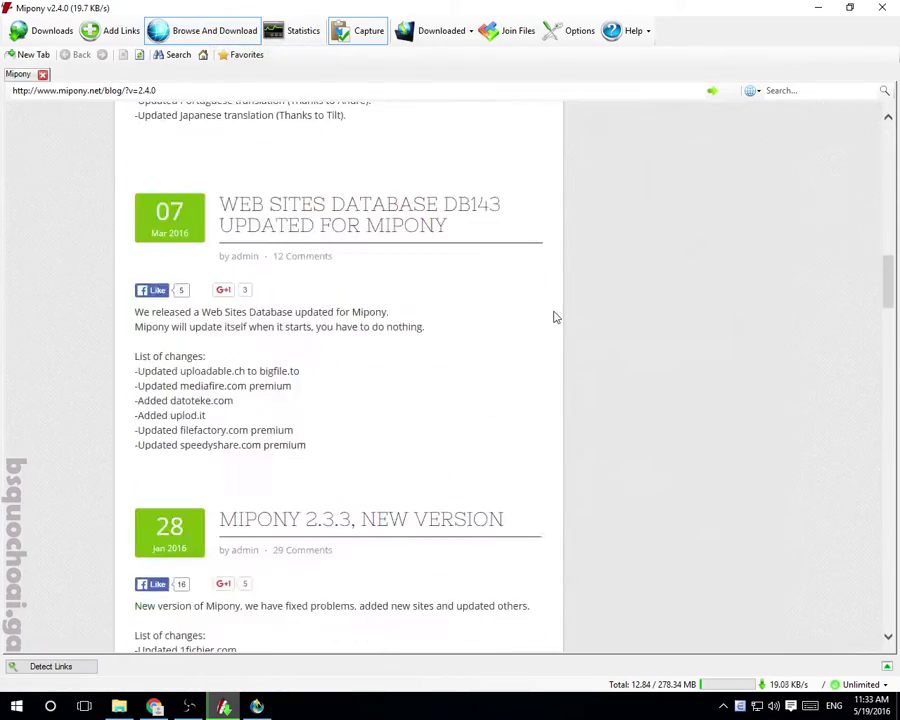
{"action": "scroll", "coordinate": [556, 315], "scroll_direction": "up", "scroll_amount": 10}
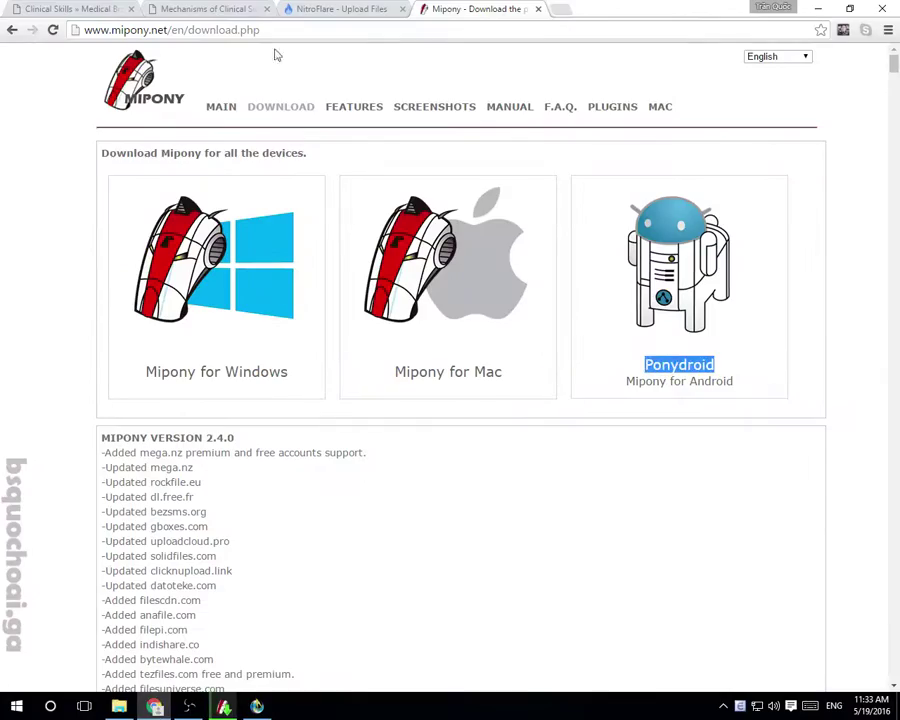
Step: Switch to Chrome and copy the address of the nitroflare.com 0729540758.pdf link from the Mechanisms of Clinical Signs page
{"action": "left_click", "coordinate": [230, 7]}
{"action": "right_click", "coordinate": [234, 607]}
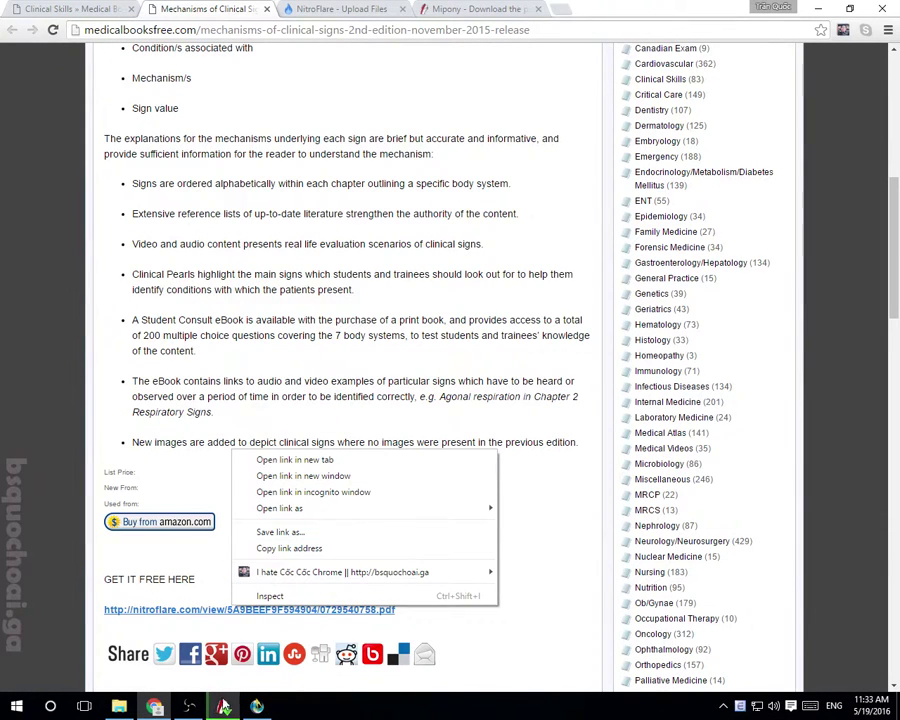
{"action": "left_click", "coordinate": [301, 550]}
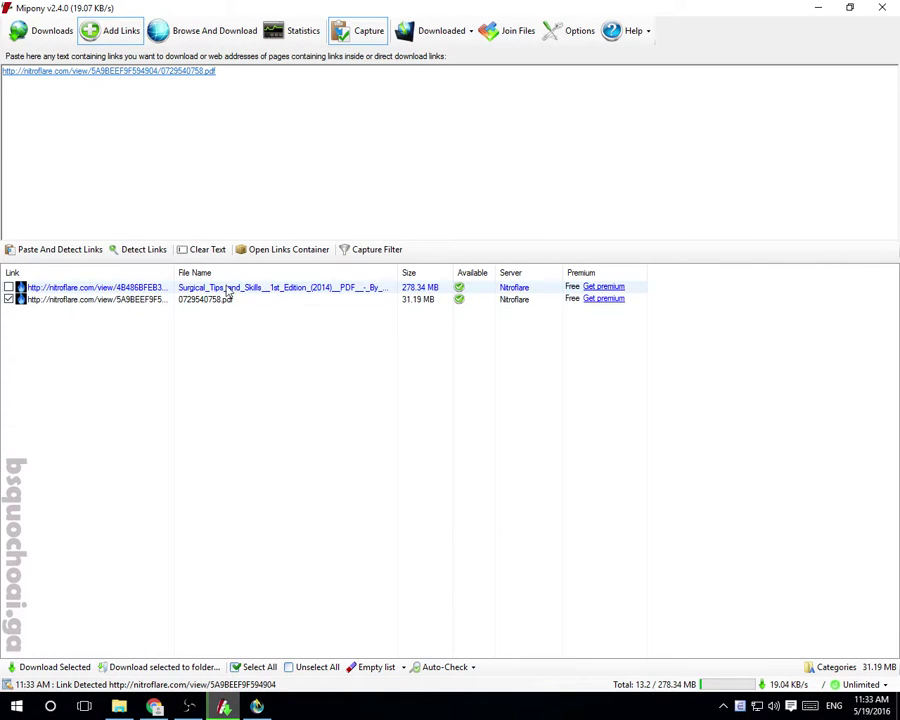
Step: Remove the Surgical_Tips_and_Skills link from Mipony's list of detected links
{"action": "right_click", "coordinate": [121, 290]}
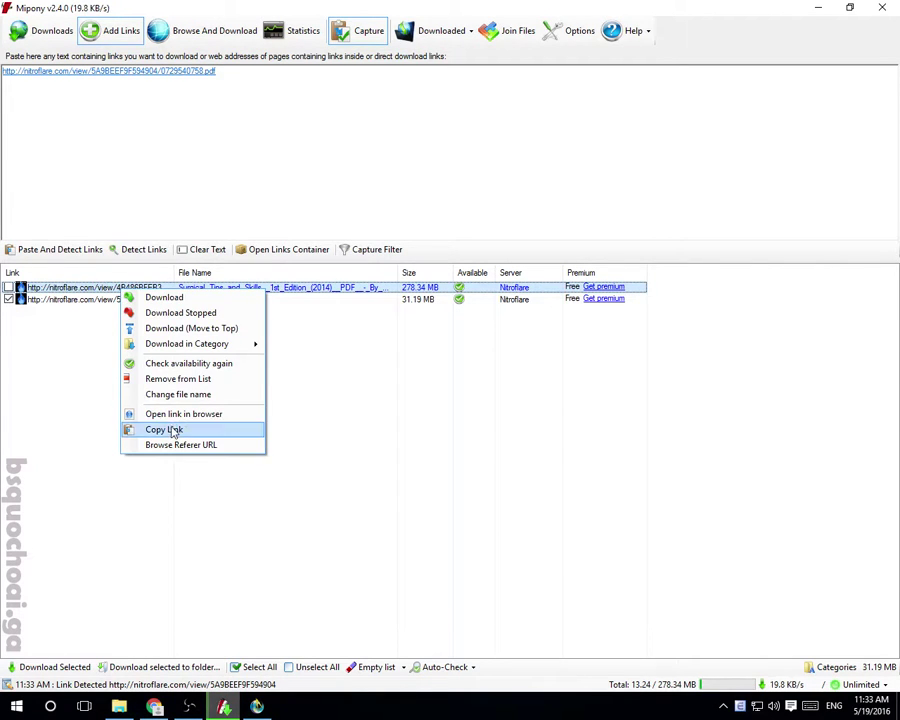
{"action": "left_click", "coordinate": [221, 379]}
{"action": "left_click", "coordinate": [145, 290]}
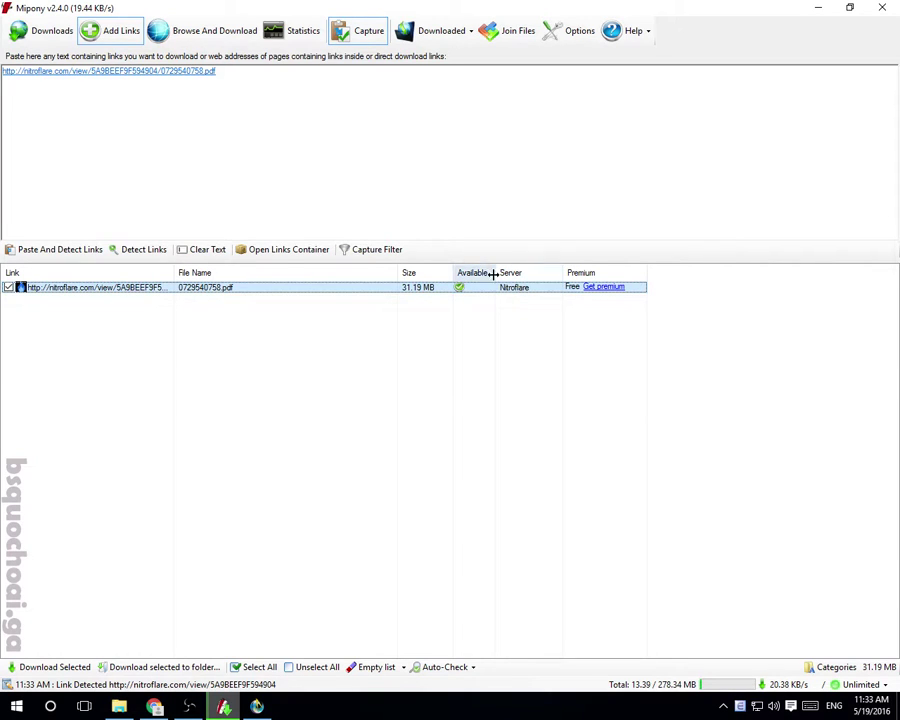
Step: Compare the PDF's name and size on the NitroFlare page in Chrome with its link entry in Mipony
{"action": "left_click", "coordinate": [155, 706]}
{"action": "left_click", "coordinate": [340, 10]}
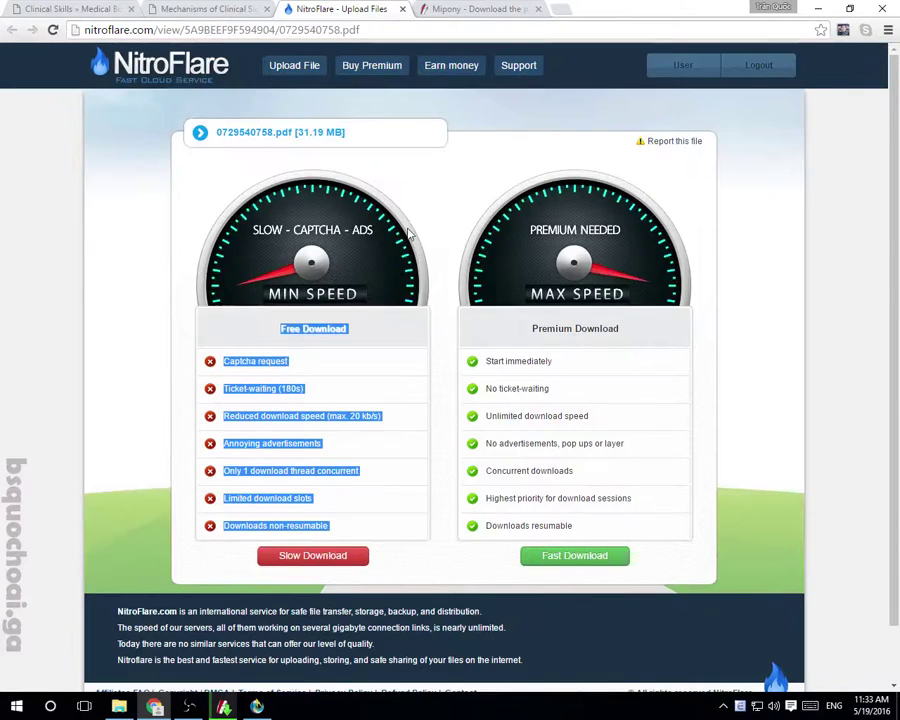
{"action": "left_click_drag", "start_coordinate": [297, 132], "coordinate": [344, 132]}
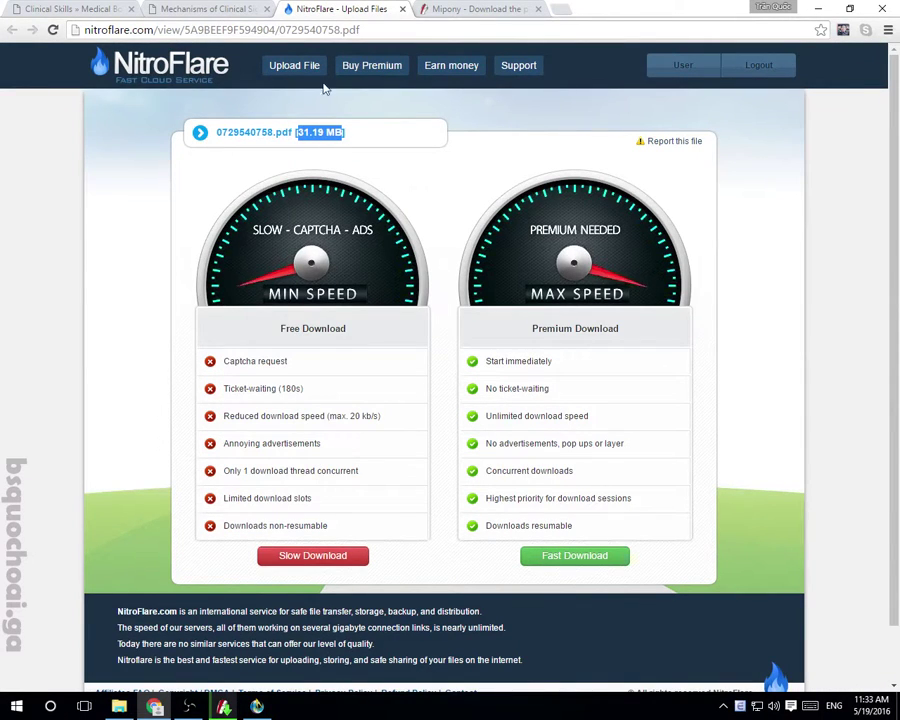
{"action": "left_click", "coordinate": [229, 708]}
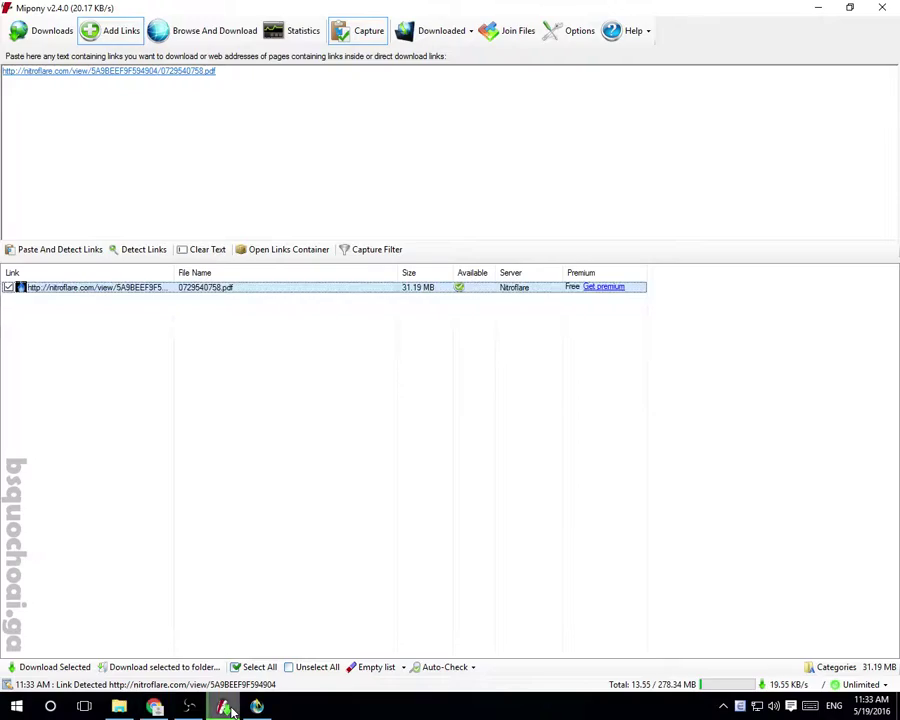
{"action": "left_click", "coordinate": [229, 708]}
{"action": "left_click", "coordinate": [190, 8]}
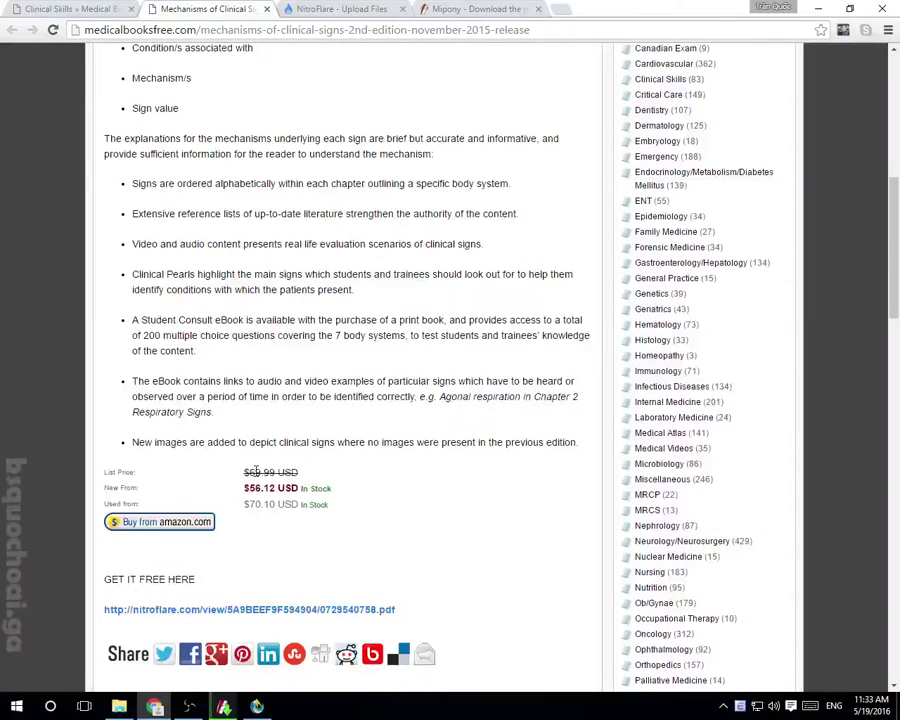
{"action": "left_click", "coordinate": [320, 8]}
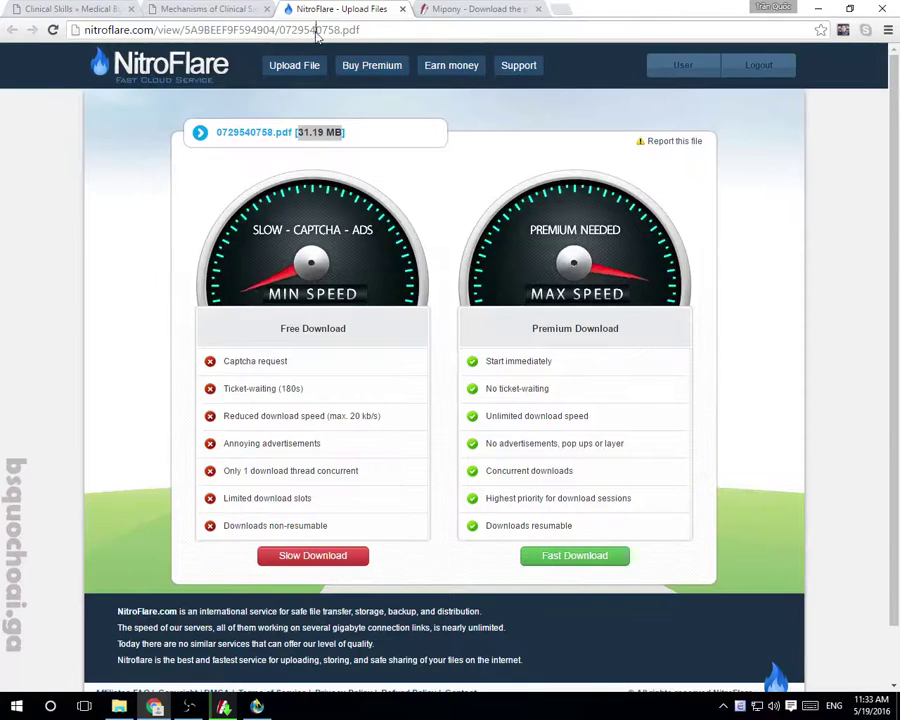
{"action": "double_click", "coordinate": [317, 30]}
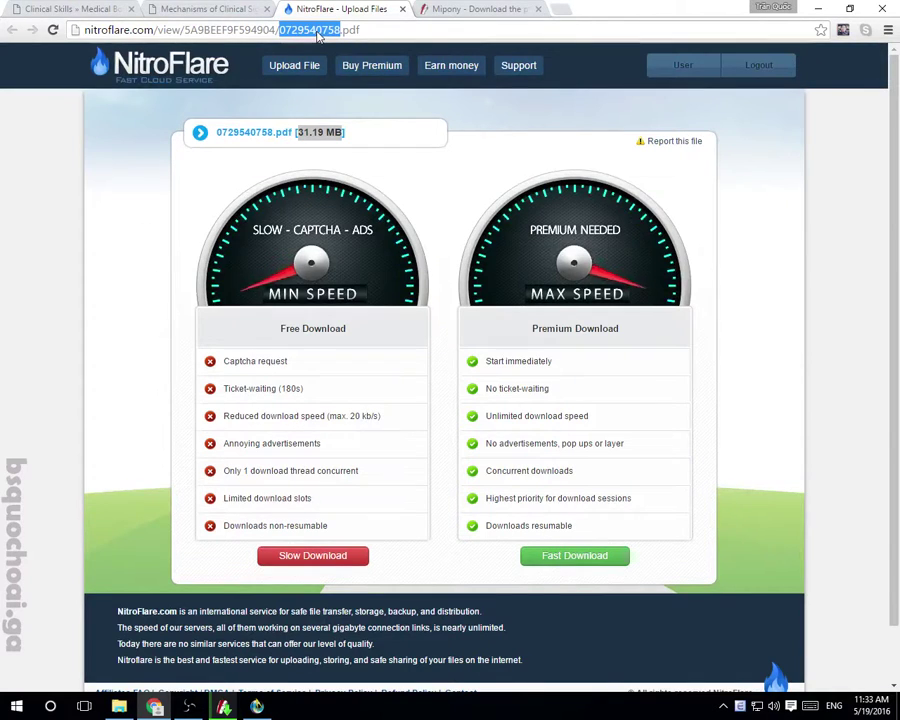
{"action": "left_click", "coordinate": [225, 708]}
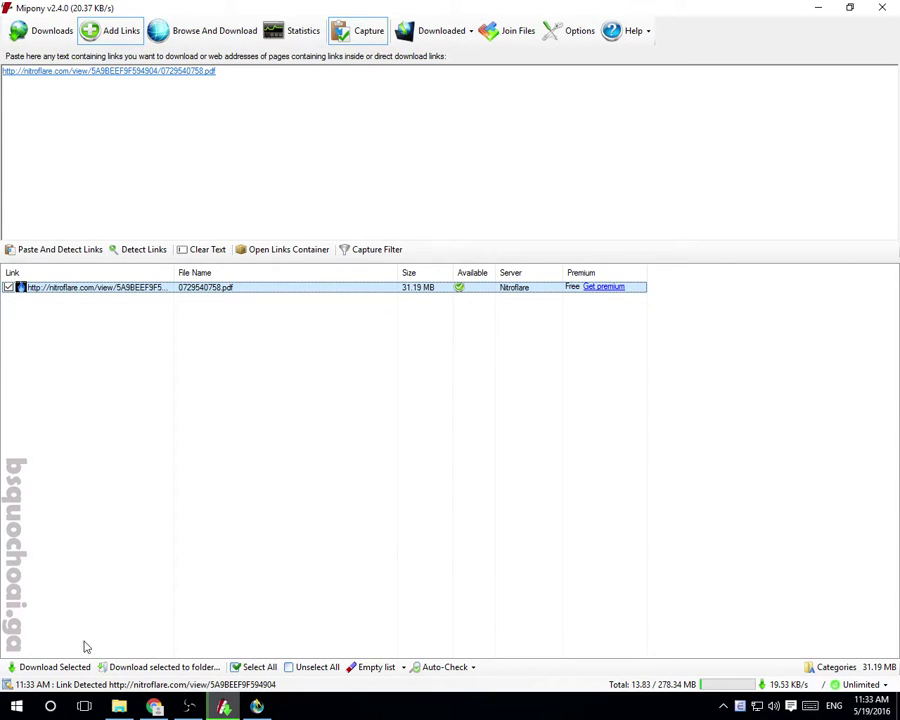
{"action": "left_click", "coordinate": [238, 95]}
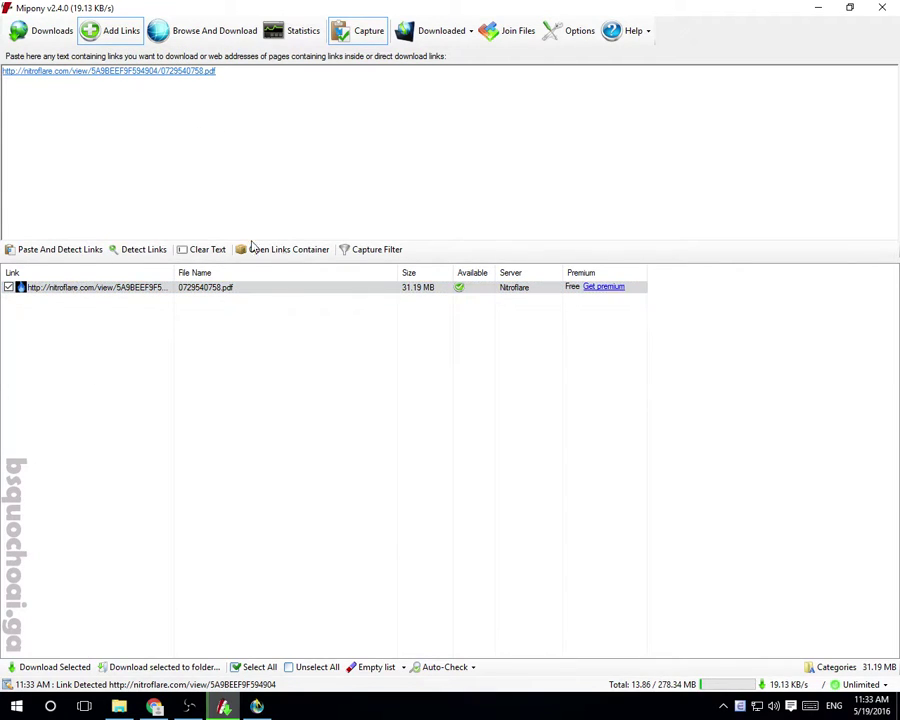
{"action": "left_click", "coordinate": [52, 251]}
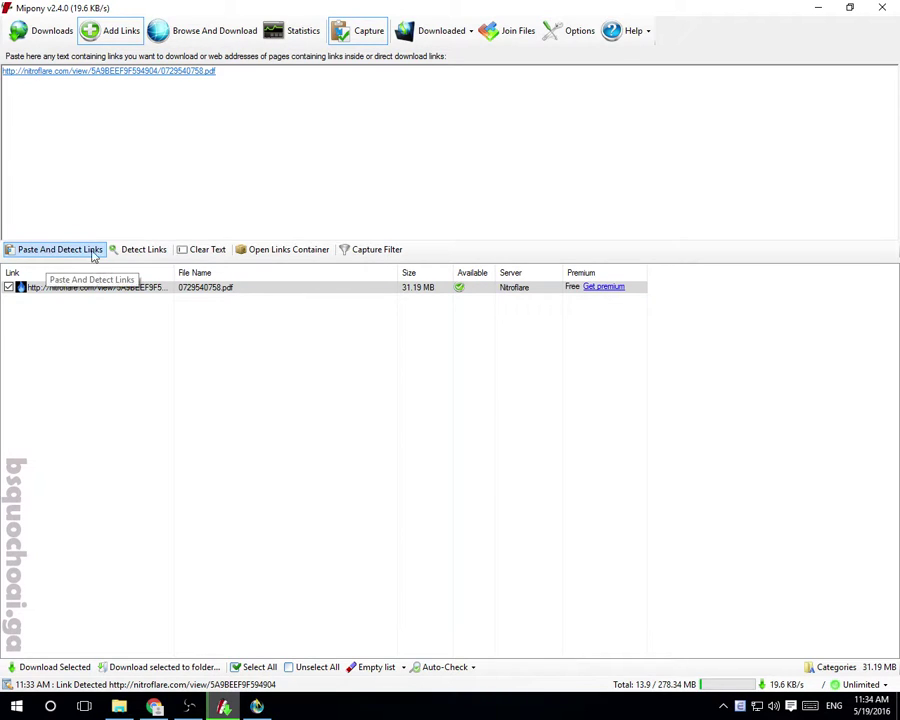
{"action": "left_click", "coordinate": [231, 66]}
{"action": "key", "text": "Return"}
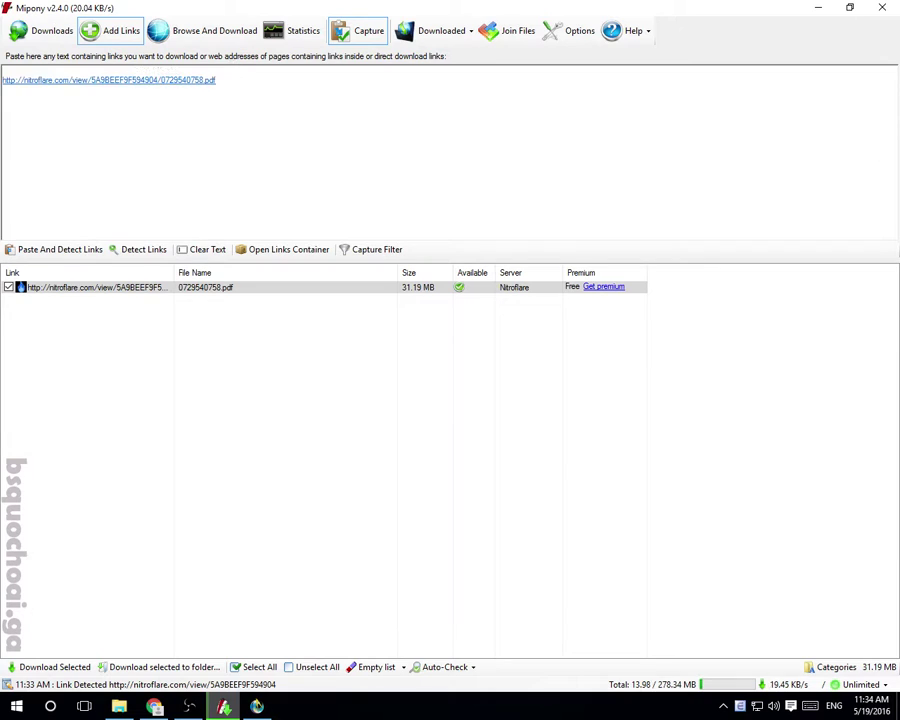
{"action": "type", "text": "hjkghjkghk"}
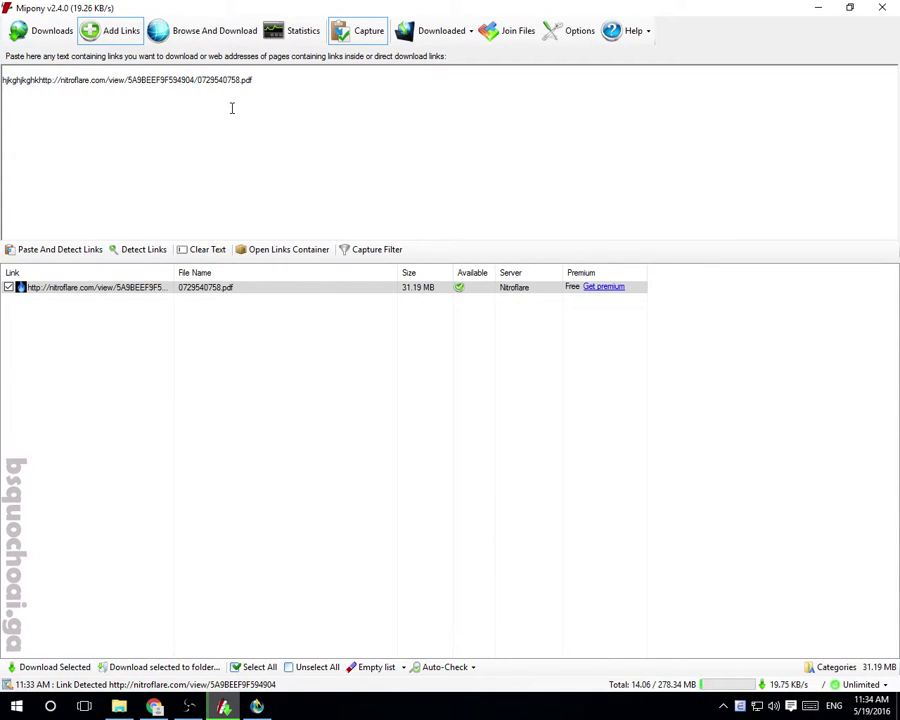
{"action": "key", "text": "BackSpace"}
{"action": "key", "text": "BackSpace"}
{"action": "key", "text": "BackSpace"}
{"action": "key", "text": "BackSpace"}
{"action": "key", "text": "BackSpace"}
{"action": "key", "text": "BackSpace"}
{"action": "key", "text": "BackSpace"}
{"action": "key", "text": "BackSpace"}
{"action": "key", "text": "BackSpace"}
{"action": "key", "text": "BackSpace"}
{"action": "key", "text": "BackSpace"}
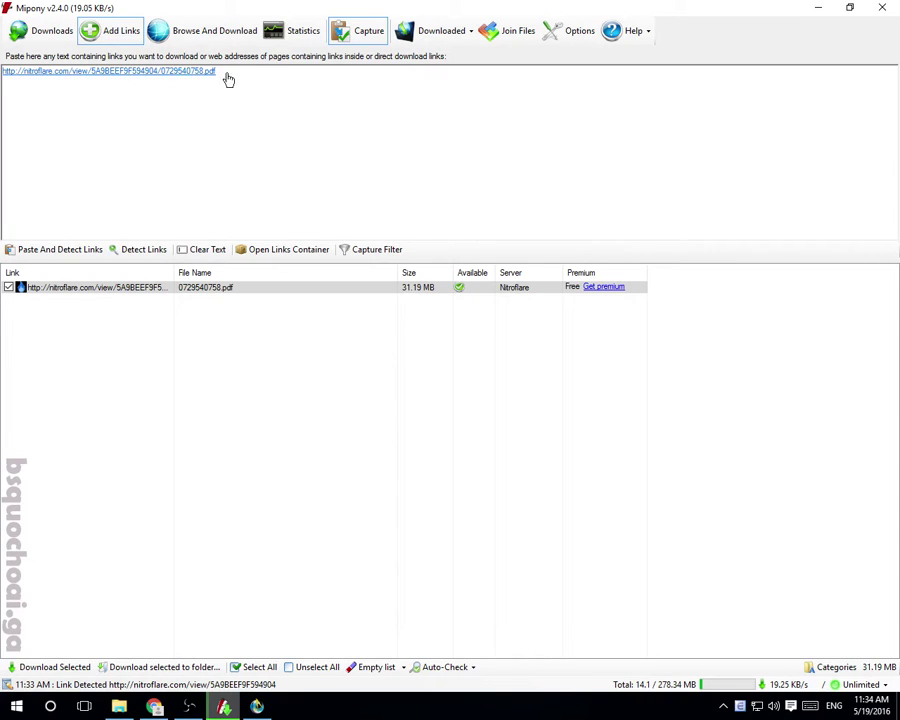
Step: Detect the pasted NitroFlare link and add the selected 0729540758.pdf to the downloads
{"action": "left_click", "coordinate": [145, 250]}
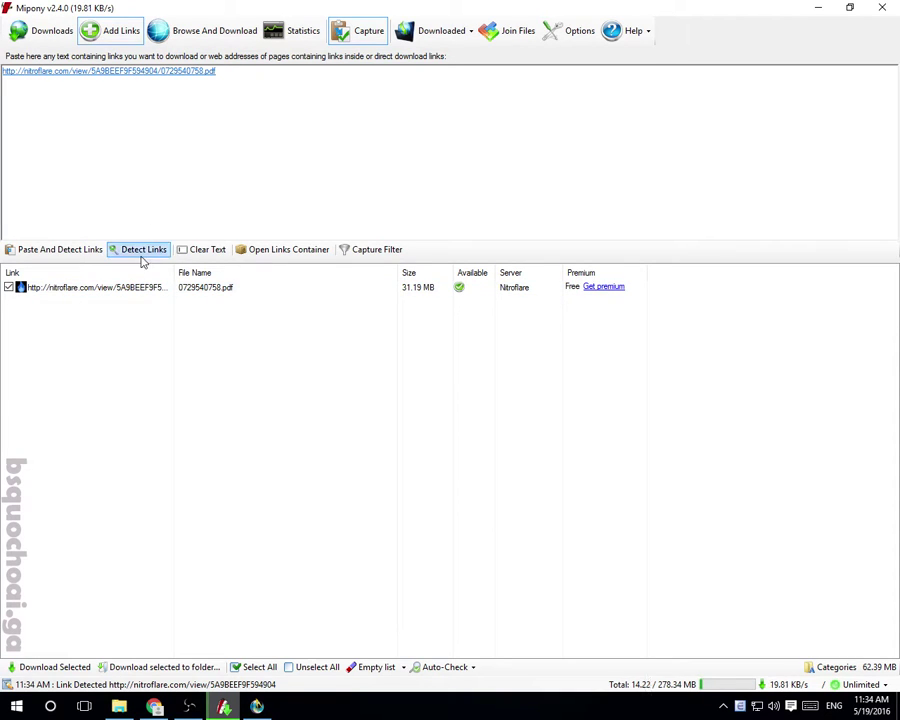
{"action": "left_click", "coordinate": [419, 289]}
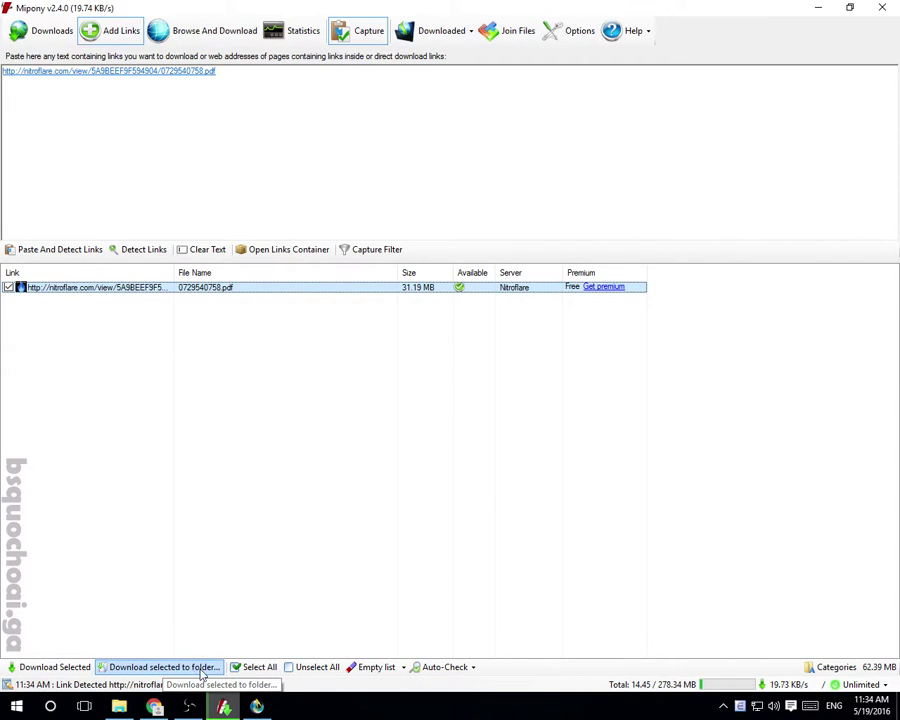
{"action": "left_click", "coordinate": [70, 667]}
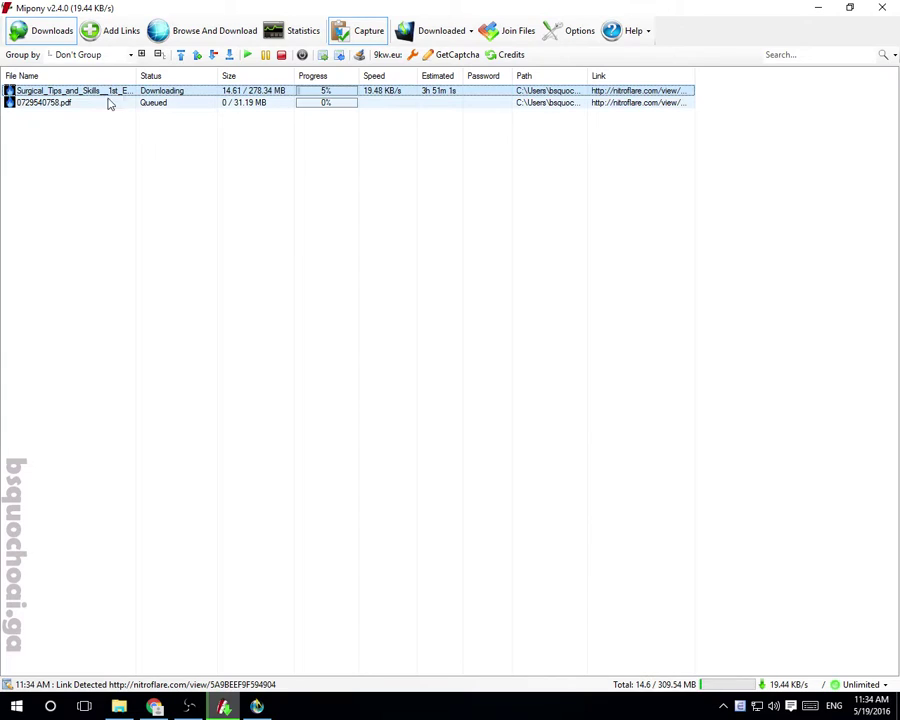
Step: Check the status of the 0729540758.pdf and Surgical_Tips_and_Skills entries in the download list
{"action": "left_click", "coordinate": [74, 104]}
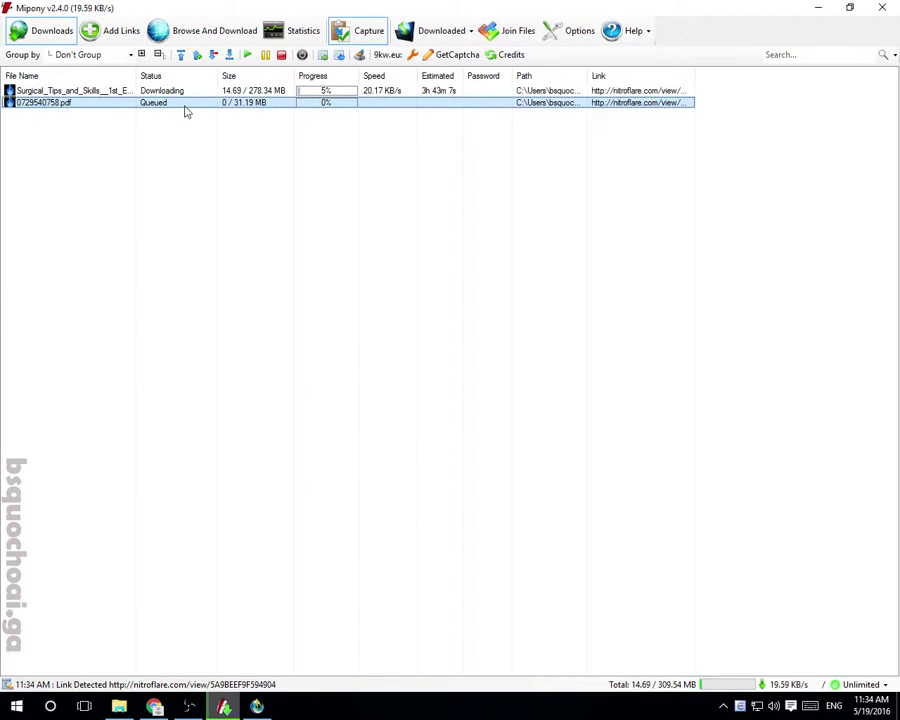
{"action": "left_click", "coordinate": [227, 92], "text": "ctrl"}
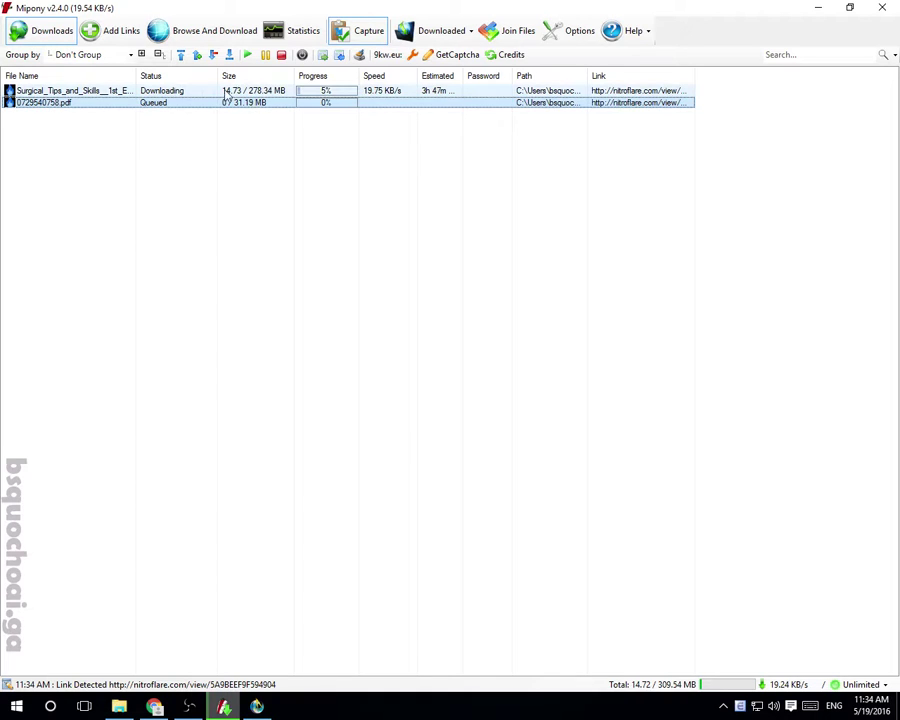
{"action": "left_click_drag", "start_coordinate": [130, 92], "coordinate": [153, 108]}
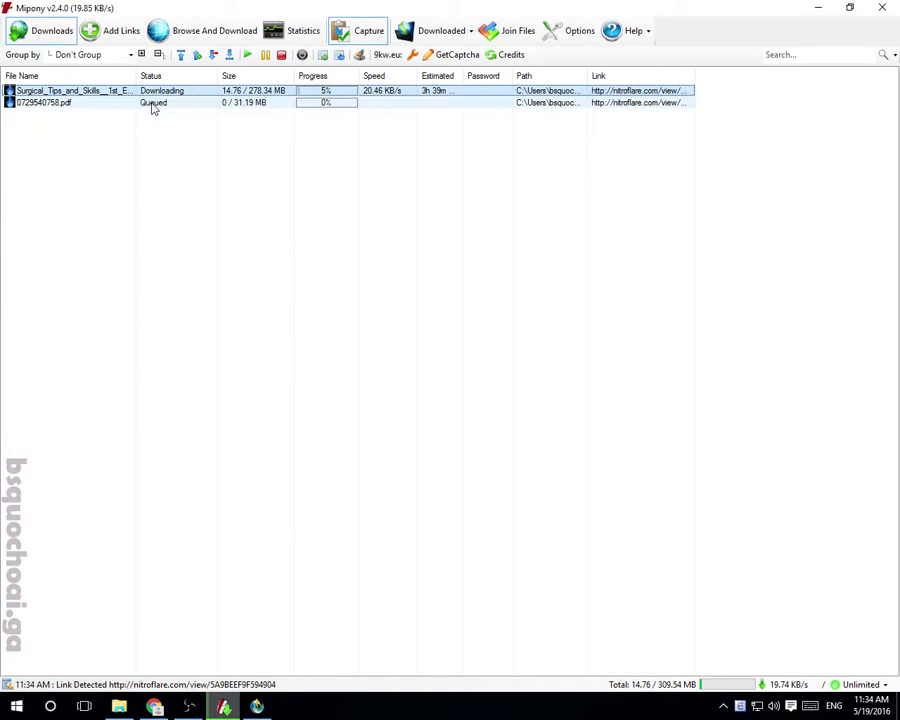
{"action": "left_click", "coordinate": [152, 104]}
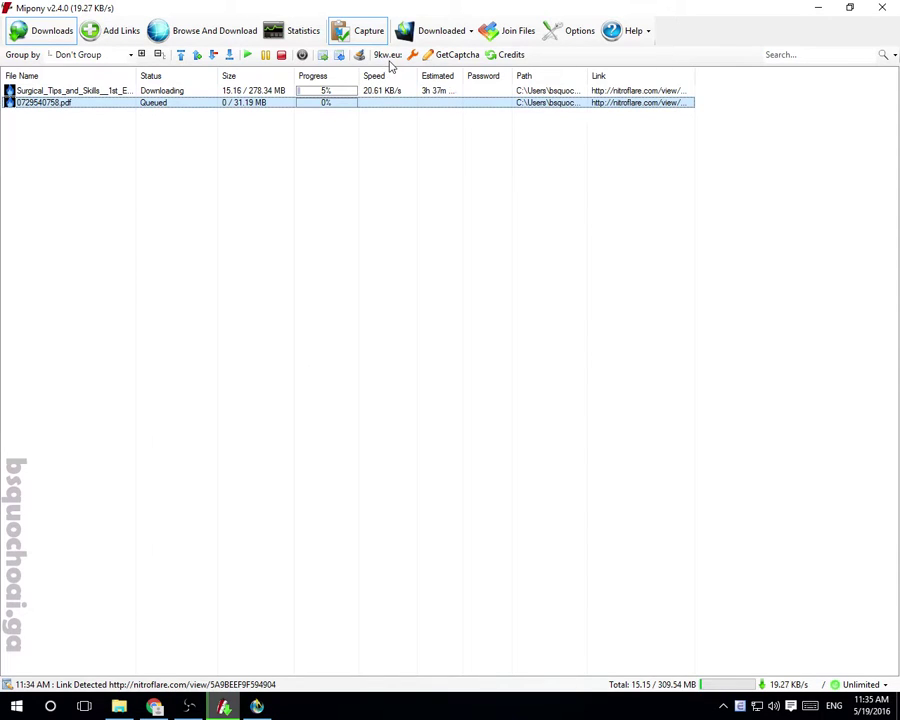
{"action": "left_click", "coordinate": [114, 94]}
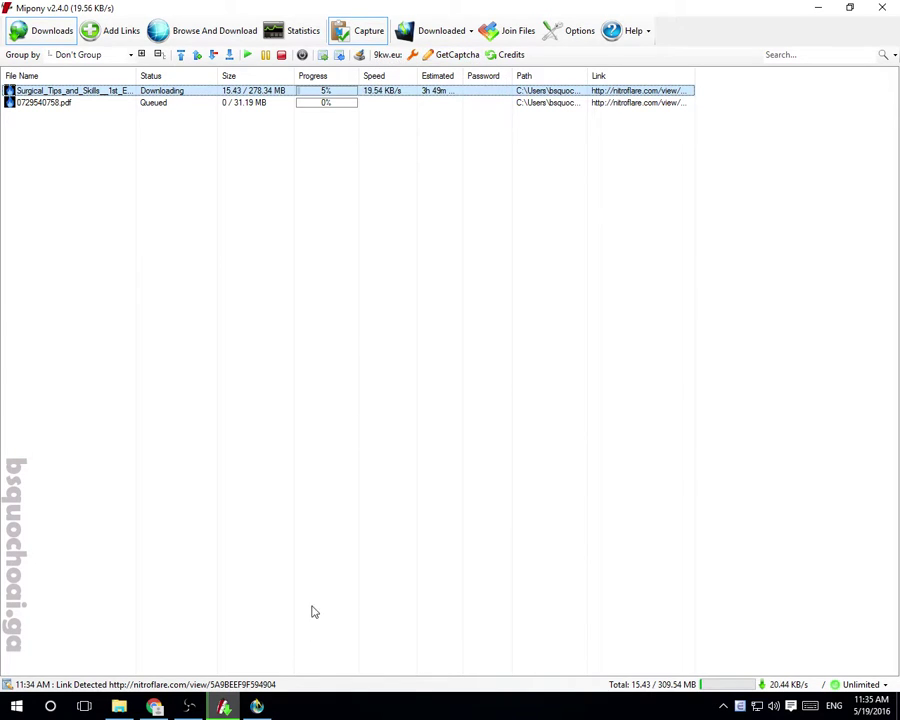
Step: Switch to The Geometer's Sketchpad and, with the Marker tool, draw an oval and handwrite "Mipony" below left with one plus sign
{"action": "left_click", "coordinate": [257, 706]}
{"action": "left_click", "coordinate": [18, 250]}
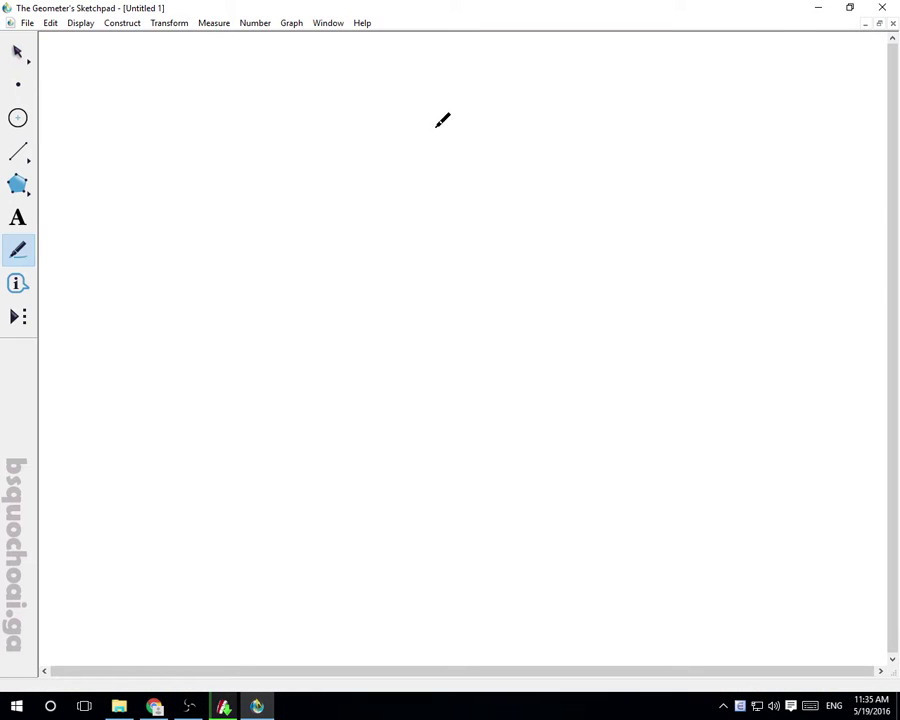
{"action": "mouse_move", "coordinate": [428, 96]}
{"action": "left_mouse_down"}
{"action": "mouse_move", "coordinate": [470, 152]}
{"action": "mouse_move", "coordinate": [436, 103]}
{"action": "left_mouse_up"}
{"action": "mouse_move", "coordinate": [152, 296]}
{"action": "left_mouse_down"}
{"action": "mouse_move", "coordinate": [197, 303]}
{"action": "mouse_move", "coordinate": [215, 323]}
{"action": "mouse_move", "coordinate": [247, 309]}
{"action": "mouse_move", "coordinate": [262, 340]}
{"action": "mouse_move", "coordinate": [307, 340]}
{"action": "mouse_move", "coordinate": [297, 378]}
{"action": "left_mouse_up"}
{"action": "left_click_drag", "start_coordinate": [243, 392], "coordinate": [244, 412]}
{"action": "left_click_drag", "start_coordinate": [230, 404], "coordinate": [250, 405]}
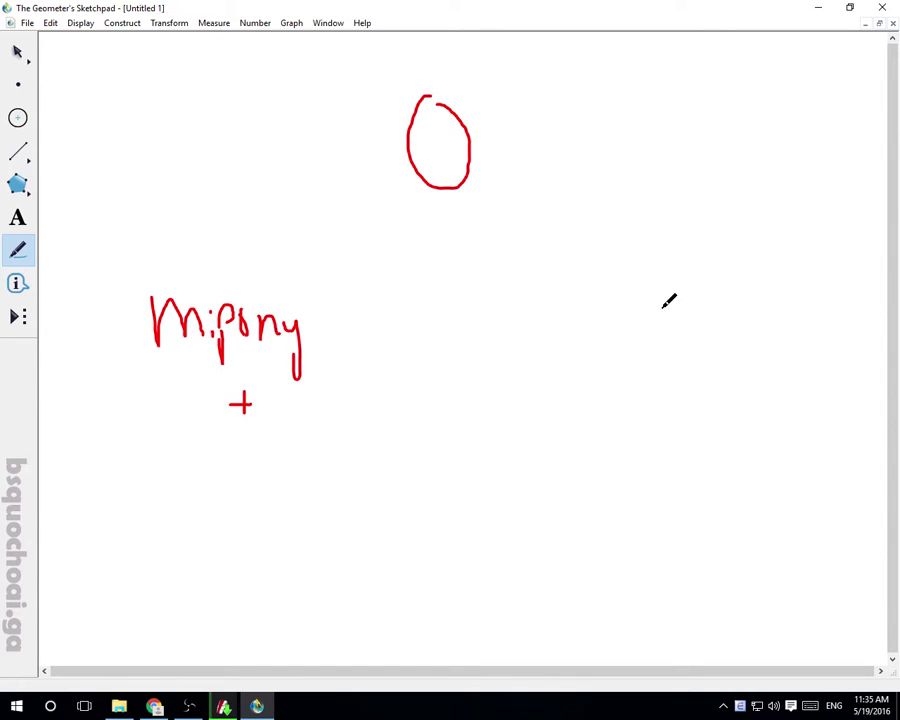
Step: Handwrite a second "Mipony" label opposite the first one and draw five plus signs beneath it
{"action": "mouse_move", "coordinate": [637, 337]}
{"action": "left_mouse_down"}
{"action": "mouse_move", "coordinate": [686, 288]}
{"action": "mouse_move", "coordinate": [711, 311]}
{"action": "mouse_move", "coordinate": [789, 316]}
{"action": "left_mouse_up"}
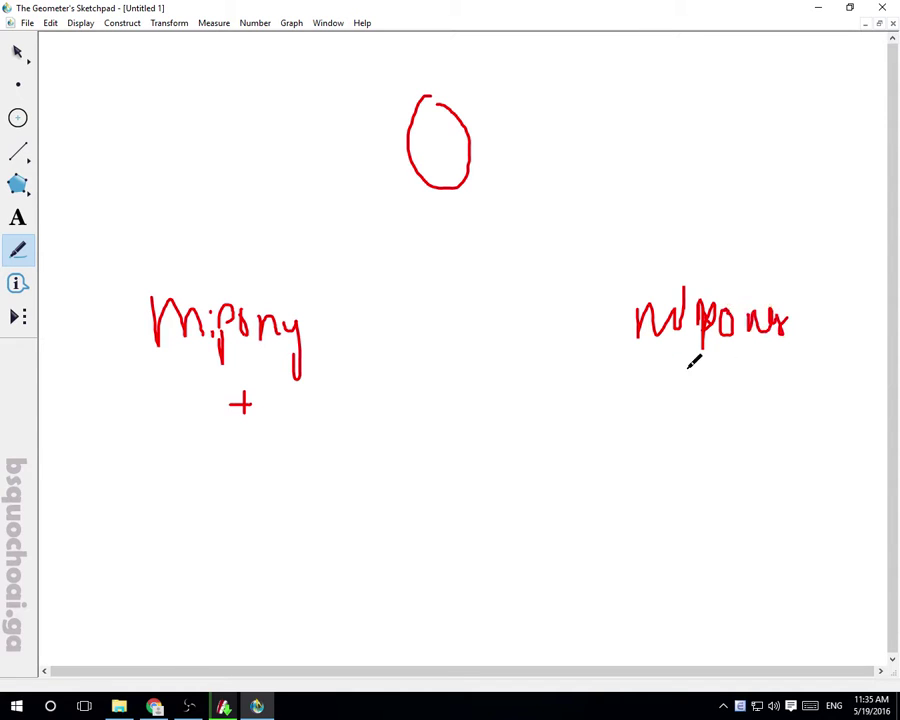
{"action": "mouse_move", "coordinate": [632, 377]}
{"action": "left_mouse_down"}
{"action": "mouse_move", "coordinate": [679, 376]}
{"action": "mouse_move", "coordinate": [660, 386]}
{"action": "left_mouse_up"}
{"action": "mouse_move", "coordinate": [727, 377]}
{"action": "left_mouse_down"}
{"action": "mouse_move", "coordinate": [752, 376]}
{"action": "mouse_move", "coordinate": [740, 390]}
{"action": "left_mouse_up"}
{"action": "mouse_move", "coordinate": [790, 378]}
{"action": "left_mouse_down"}
{"action": "mouse_move", "coordinate": [813, 378]}
{"action": "mouse_move", "coordinate": [805, 396]}
{"action": "left_mouse_up"}
{"action": "mouse_move", "coordinate": [695, 457]}
{"action": "left_mouse_down"}
{"action": "mouse_move", "coordinate": [727, 456]}
{"action": "mouse_move", "coordinate": [711, 472]}
{"action": "left_mouse_up"}
{"action": "mouse_move", "coordinate": [799, 470]}
{"action": "left_mouse_down"}
{"action": "mouse_move", "coordinate": [837, 469]}
{"action": "mouse_move", "coordinate": [808, 500]}
{"action": "left_mouse_up"}
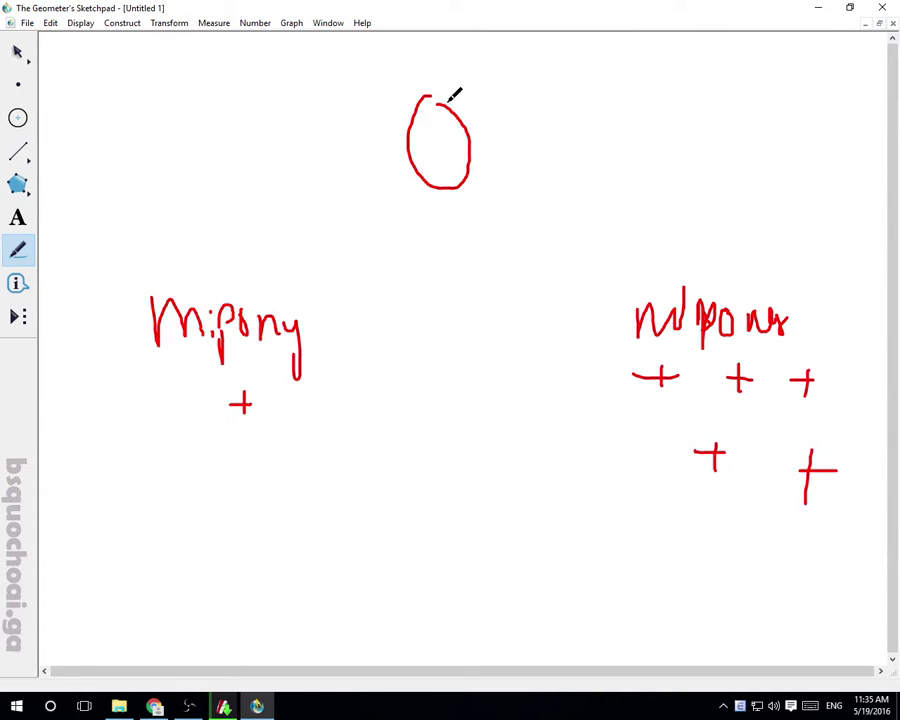
Step: Close the oval's gap, handwrite "9KW" above it and draw five arrows from it towards the Mipony label with five plus signs
{"action": "left_click_drag", "start_coordinate": [448, 101], "coordinate": [455, 108]}
{"action": "mouse_move", "coordinate": [405, 68]}
{"action": "left_mouse_down"}
{"action": "mouse_move", "coordinate": [442, 66]}
{"action": "mouse_move", "coordinate": [465, 79]}
{"action": "left_mouse_up"}
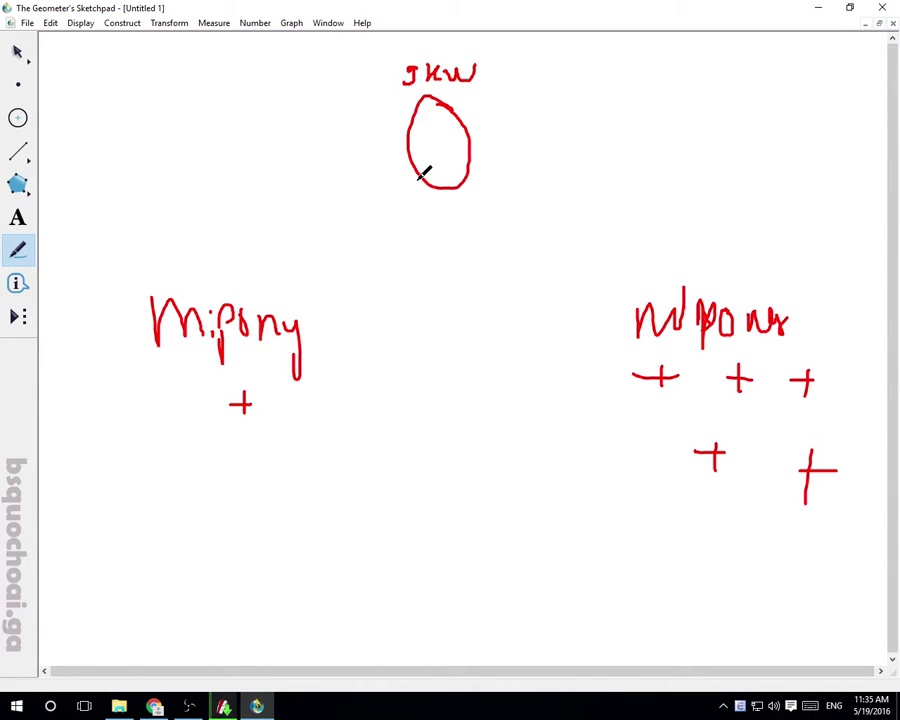
{"action": "mouse_move", "coordinate": [497, 138]}
{"action": "left_mouse_down"}
{"action": "mouse_move", "coordinate": [618, 318]}
{"action": "mouse_move", "coordinate": [606, 312]}
{"action": "left_mouse_up"}
{"action": "mouse_move", "coordinate": [521, 131]}
{"action": "left_mouse_down"}
{"action": "mouse_move", "coordinate": [671, 241]}
{"action": "mouse_move", "coordinate": [680, 268]}
{"action": "left_mouse_up"}
{"action": "left_click_drag", "start_coordinate": [655, 238], "coordinate": [692, 243]}
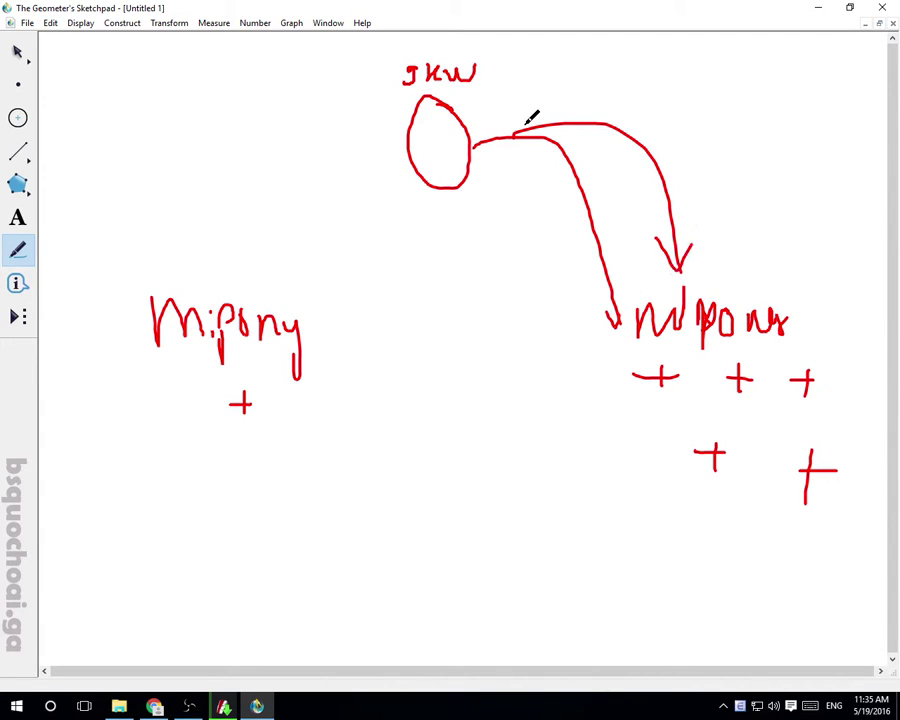
{"action": "mouse_move", "coordinate": [524, 121]}
{"action": "left_mouse_down"}
{"action": "mouse_move", "coordinate": [794, 237]}
{"action": "mouse_move", "coordinate": [815, 282]}
{"action": "left_mouse_up"}
{"action": "left_click_drag", "start_coordinate": [788, 238], "coordinate": [830, 240]}
{"action": "mouse_move", "coordinate": [520, 120]}
{"action": "left_mouse_down"}
{"action": "mouse_move", "coordinate": [707, 516]}
{"action": "mouse_move", "coordinate": [706, 544]}
{"action": "left_mouse_up"}
{"action": "mouse_move", "coordinate": [527, 163]}
{"action": "left_mouse_down"}
{"action": "mouse_move", "coordinate": [781, 530]}
{"action": "mouse_move", "coordinate": [800, 543]}
{"action": "left_mouse_up"}
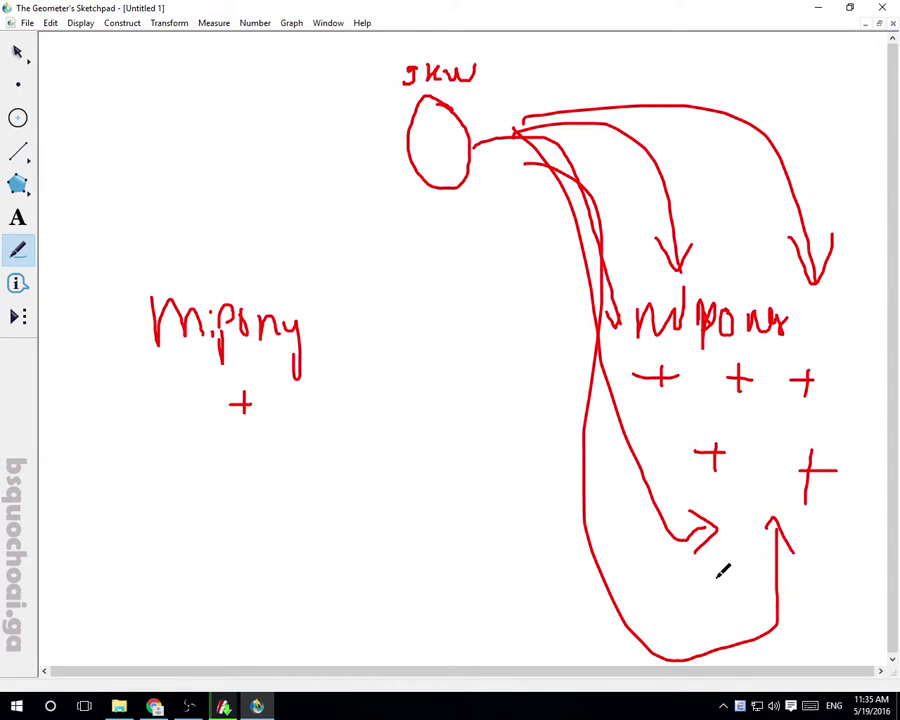
Step: Handwrite "Captcha" below the five-arrow group, link it to the 9KW oval and draw an arrow from the oval to the Mipony label with one plus sign
{"action": "mouse_move", "coordinate": [706, 584]}
{"action": "left_mouse_down"}
{"action": "mouse_move", "coordinate": [735, 595]}
{"action": "mouse_move", "coordinate": [800, 590]}
{"action": "left_mouse_up"}
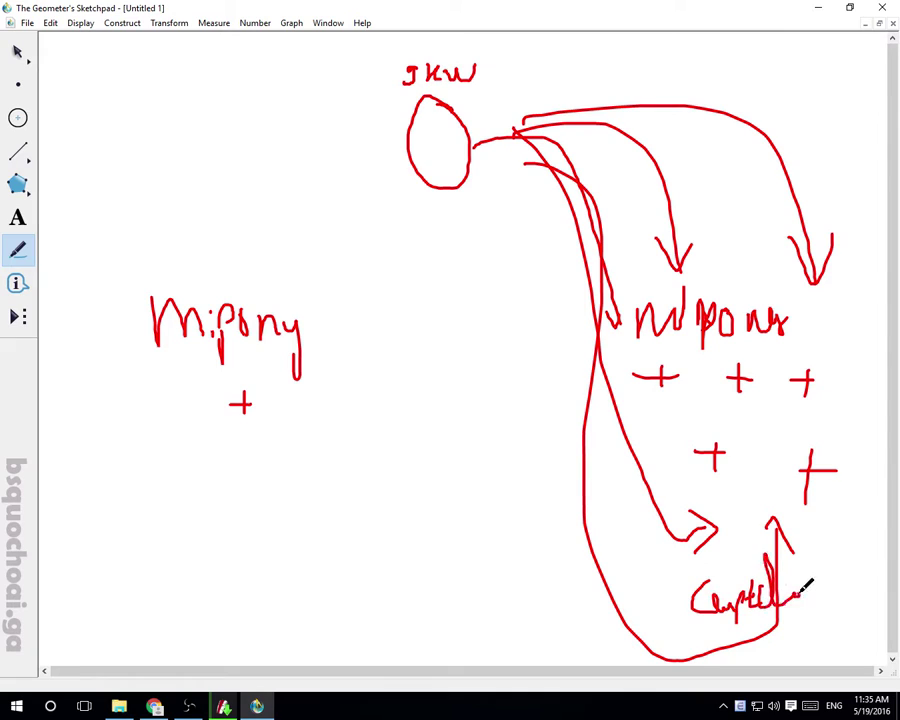
{"action": "mouse_move", "coordinate": [657, 587]}
{"action": "left_mouse_down"}
{"action": "mouse_move", "coordinate": [482, 198]}
{"action": "mouse_move", "coordinate": [465, 183]}
{"action": "mouse_move", "coordinate": [396, 261]}
{"action": "mouse_move", "coordinate": [312, 320]}
{"action": "left_mouse_up"}
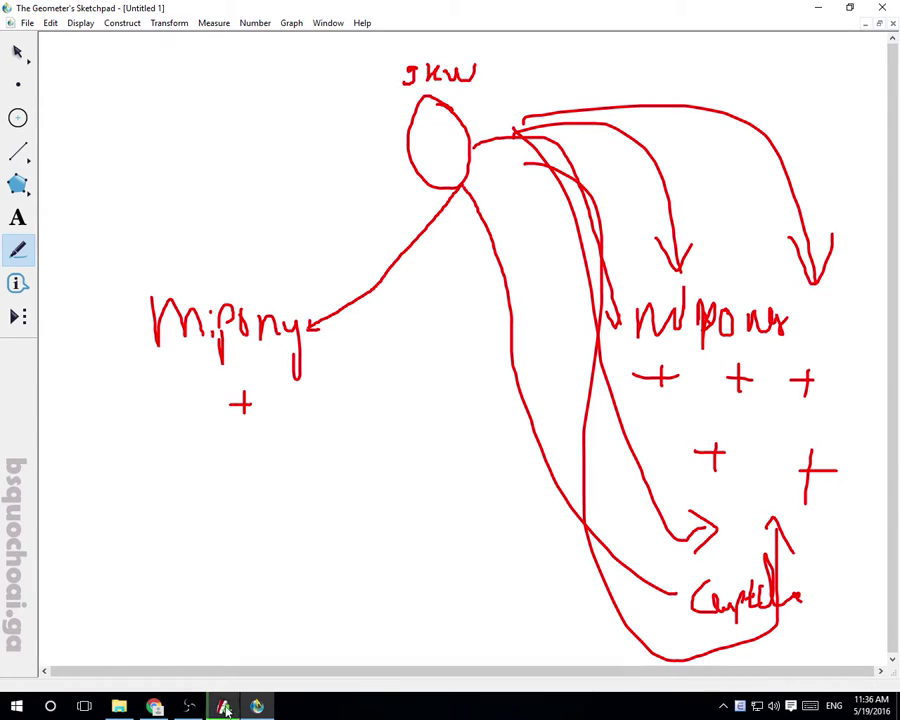
Step: Switch to Mipony and compare the status of the Surgical_Tips_and_Skills and 0729540758.pdf downloads
{"action": "key", "text": "alt+Tab"}
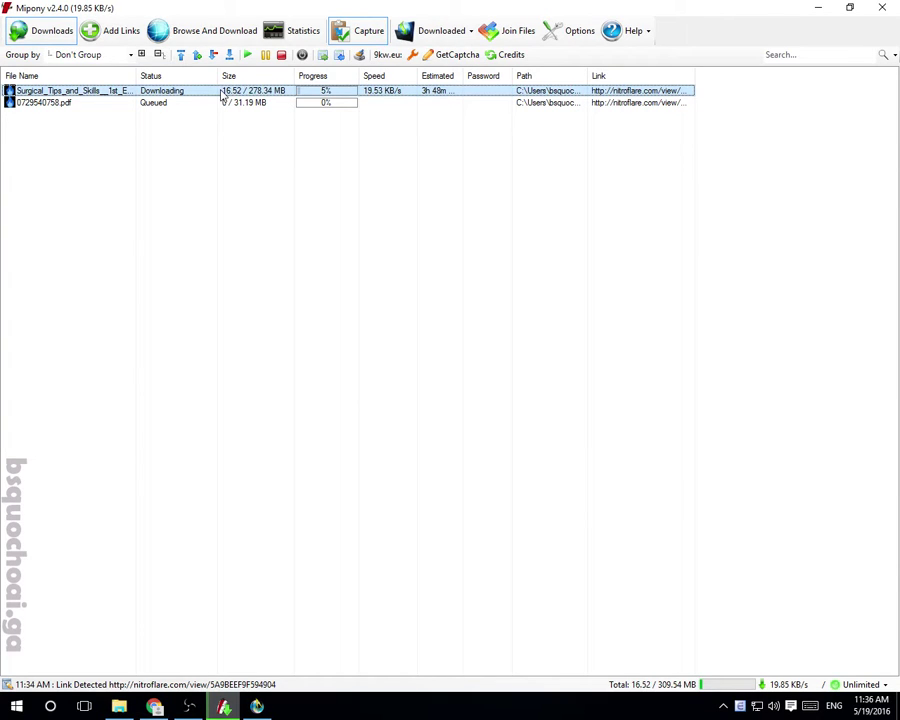
{"action": "left_click", "coordinate": [166, 101]}
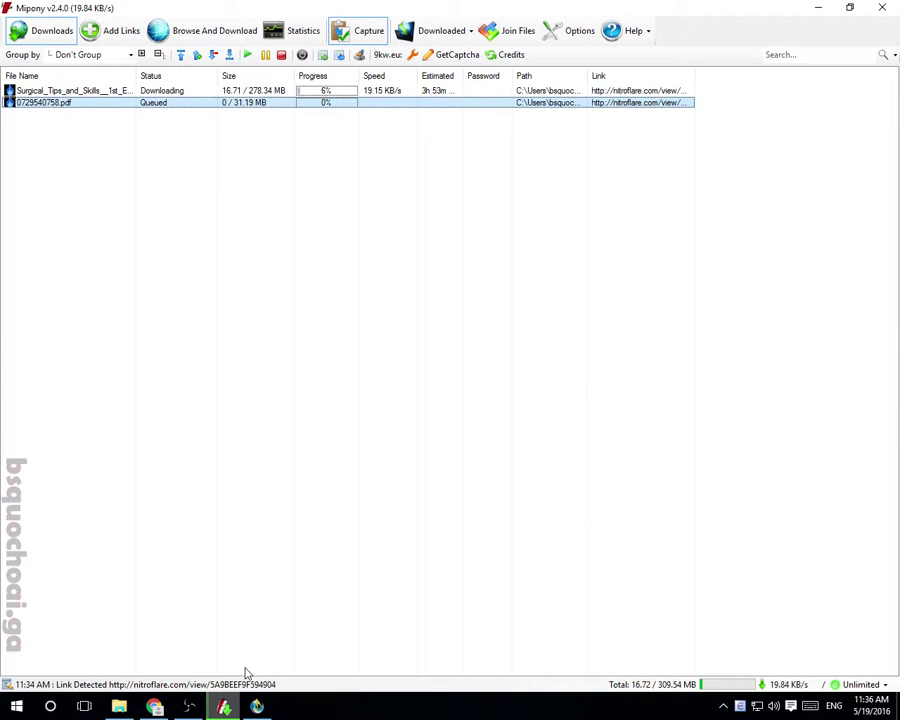
{"action": "left_click", "coordinate": [257, 706]}
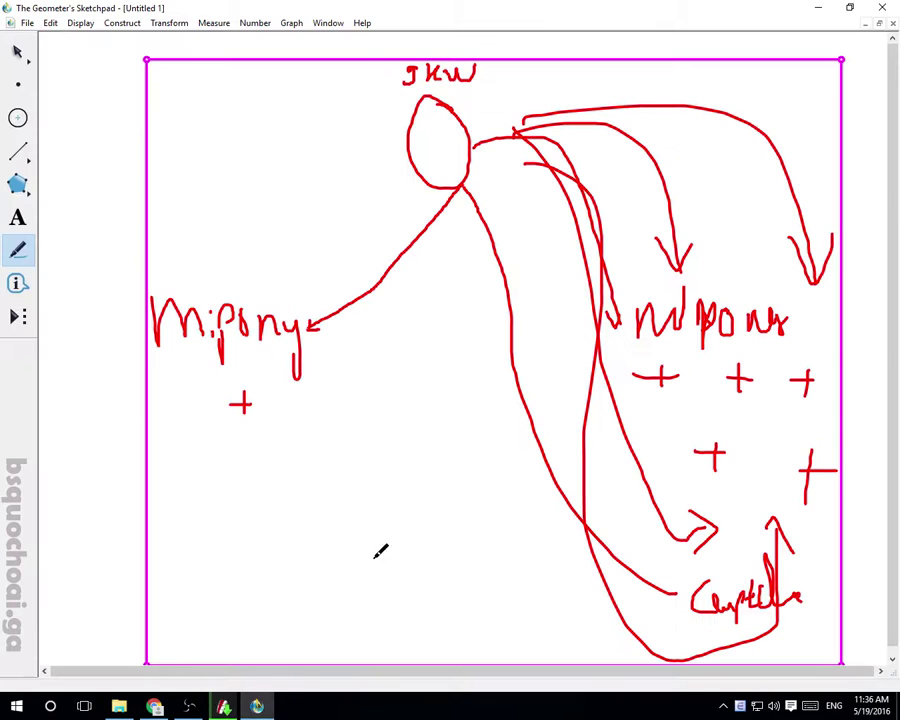
{"action": "key", "text": "alt+Tab"}
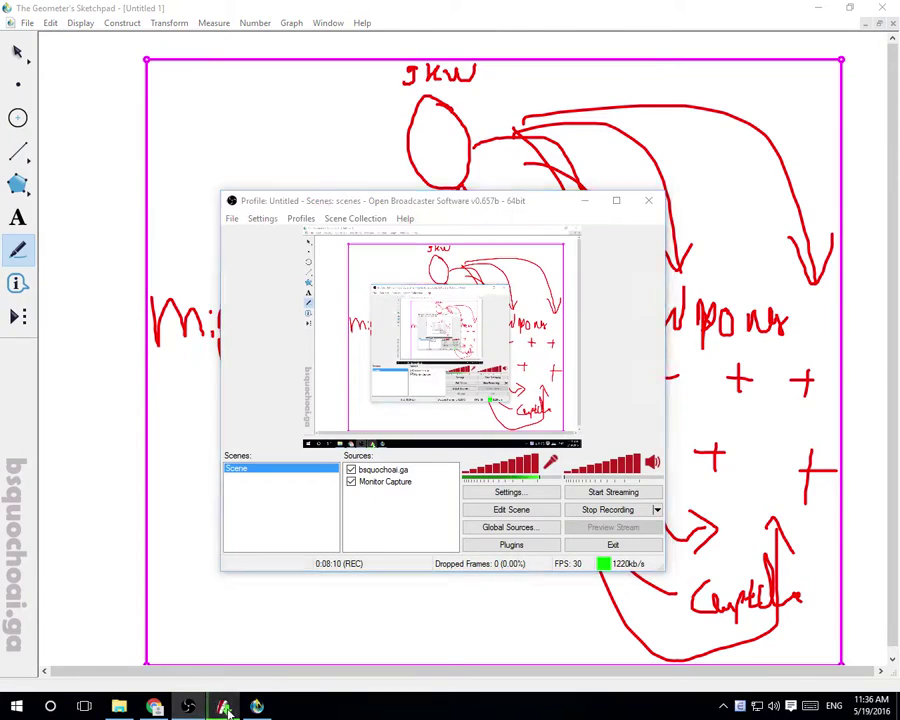
{"action": "key", "text": "alt+Tab"}
{"action": "left_click", "coordinate": [283, 90]}
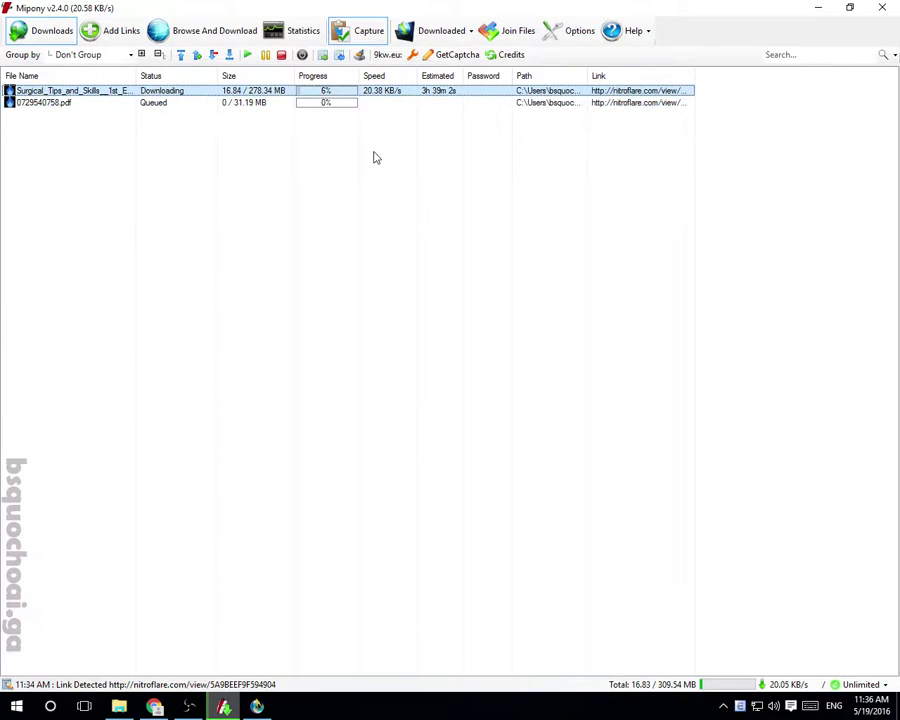
{"action": "left_click", "coordinate": [377, 104]}
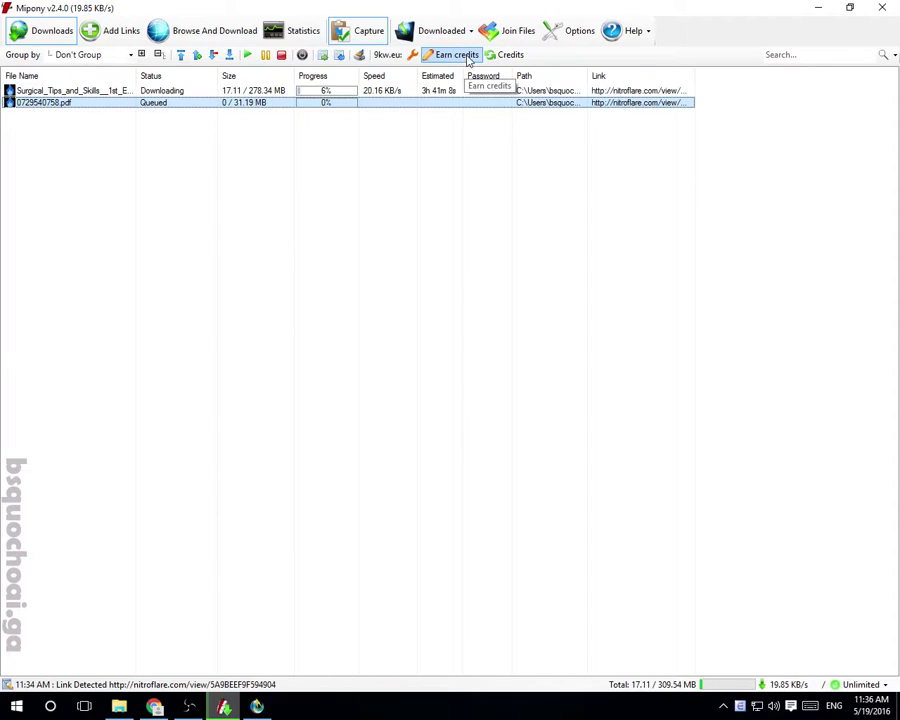
Step: Check the available credits in the 9kw.eu plugin options and close them without changes
{"action": "left_click", "coordinate": [412, 55]}
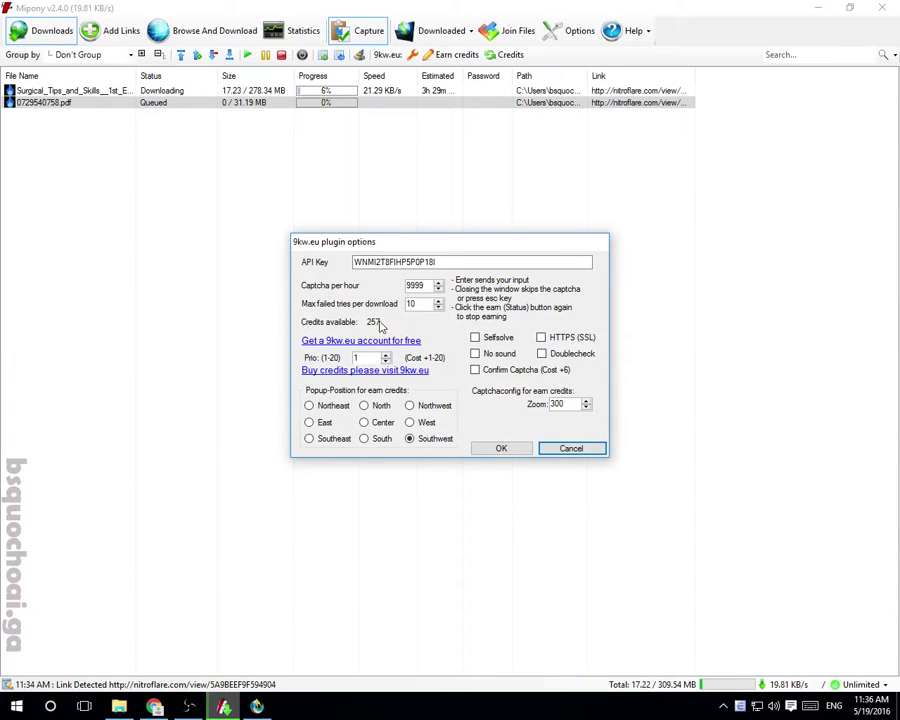
{"action": "left_click", "coordinate": [567, 447]}
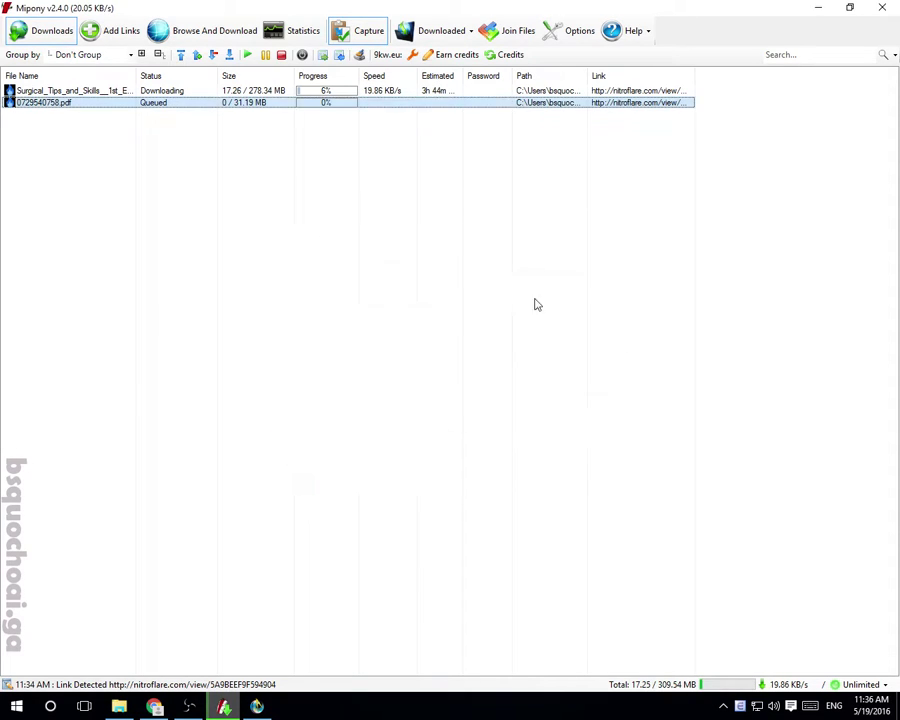
Step: Earn 9kw.eu credits by solving the captchas "white bread" and "porter 3500", and close the captcha window
{"action": "left_click", "coordinate": [445, 55]}
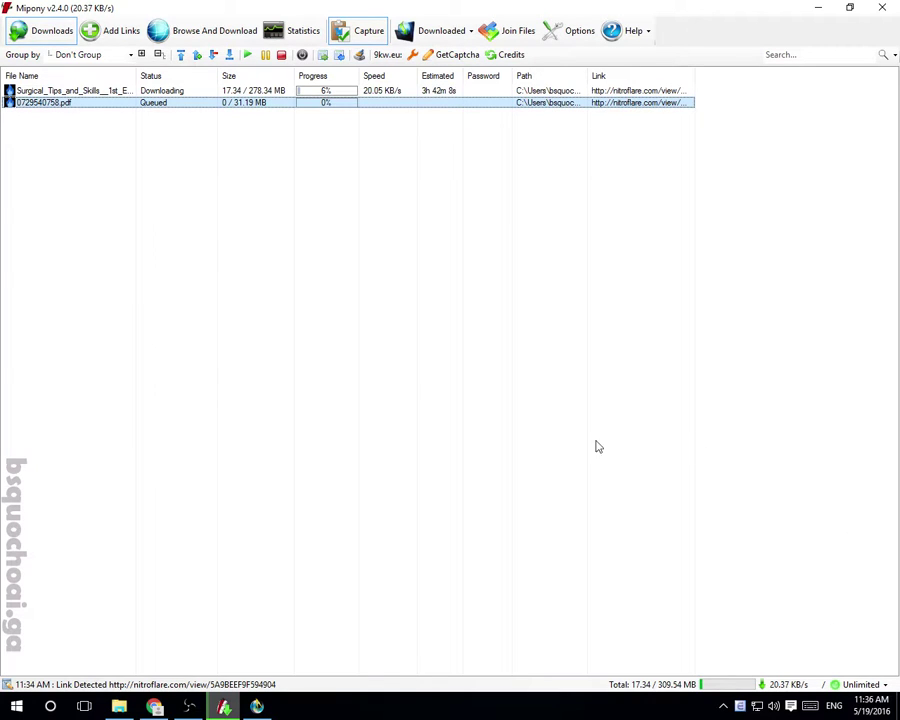
{"action": "left_click", "coordinate": [458, 58]}
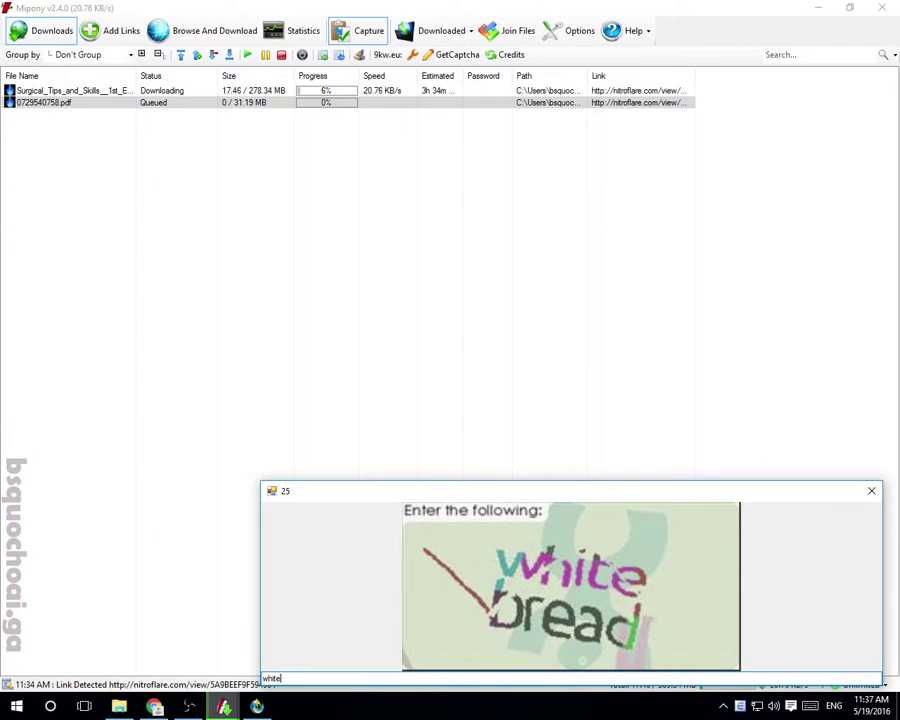
{"action": "type", "text": "white bread"}
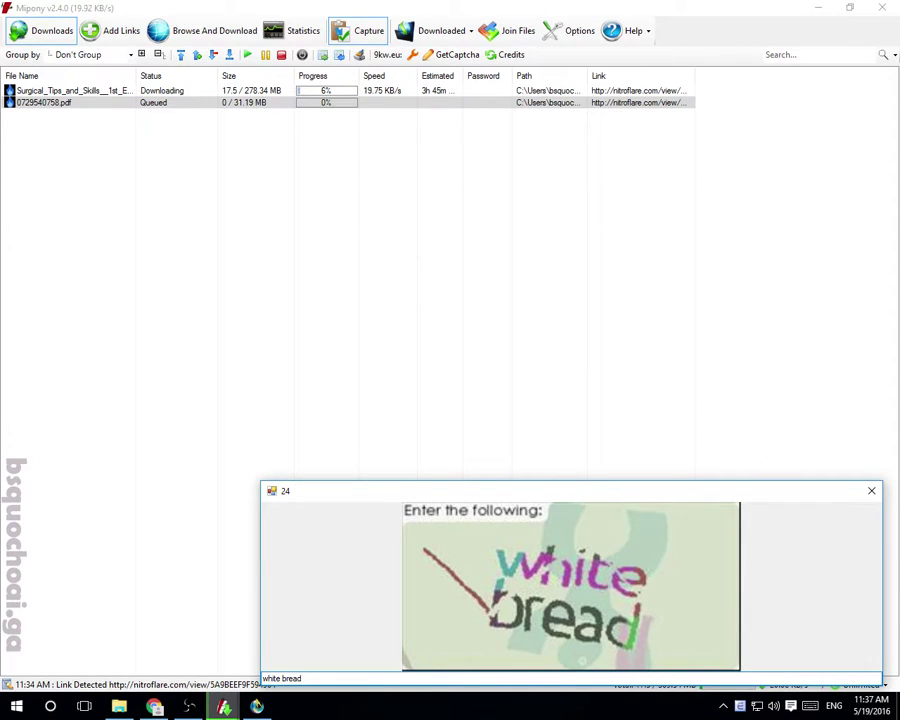
{"action": "key", "text": "Return"}
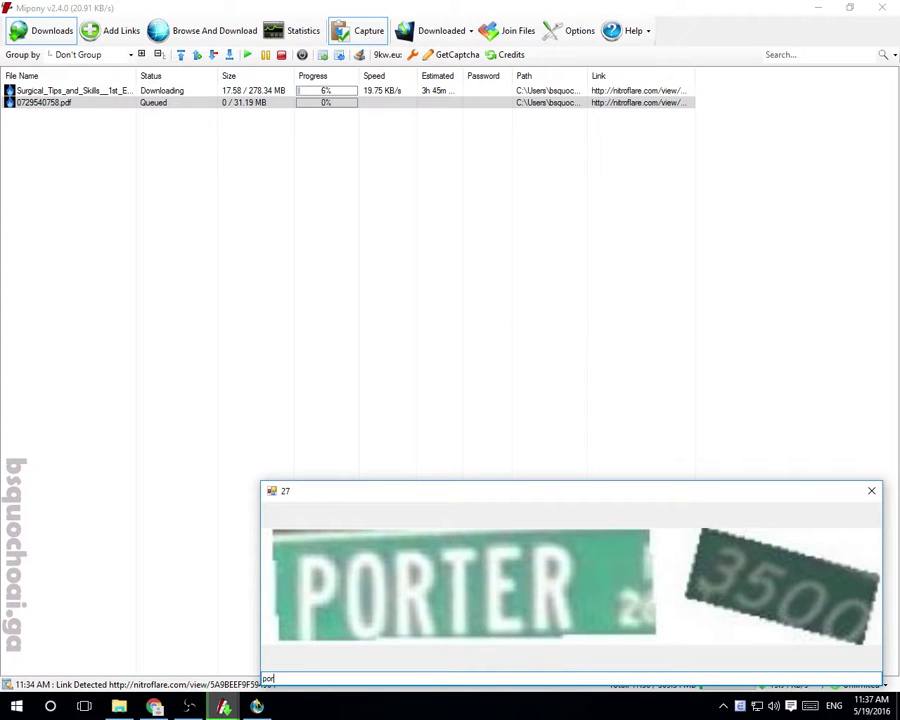
{"action": "type", "text": "porter 3500"}
{"action": "key", "text": "Return"}
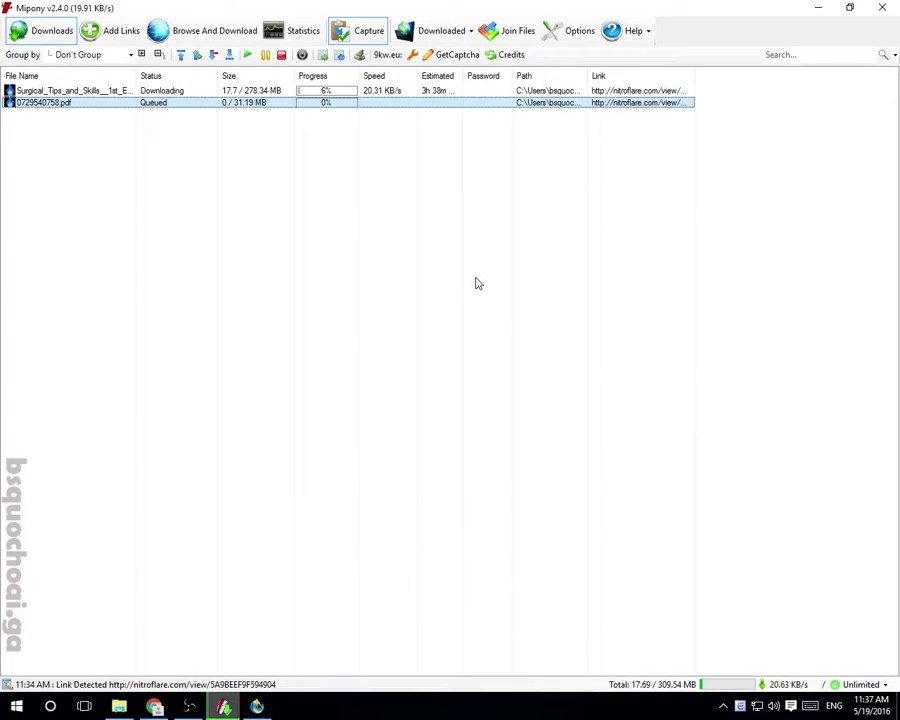
{"action": "left_click", "coordinate": [872, 491]}
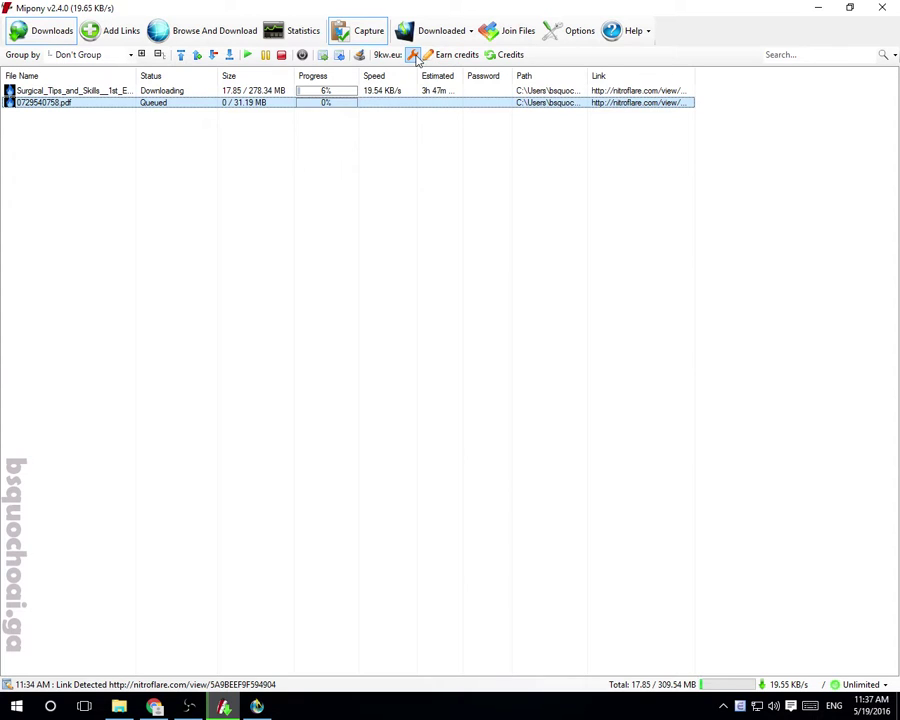
Step: Recheck the available 9kw.eu credits in the plugin options and look over the two download entries
{"action": "left_click", "coordinate": [414, 56]}
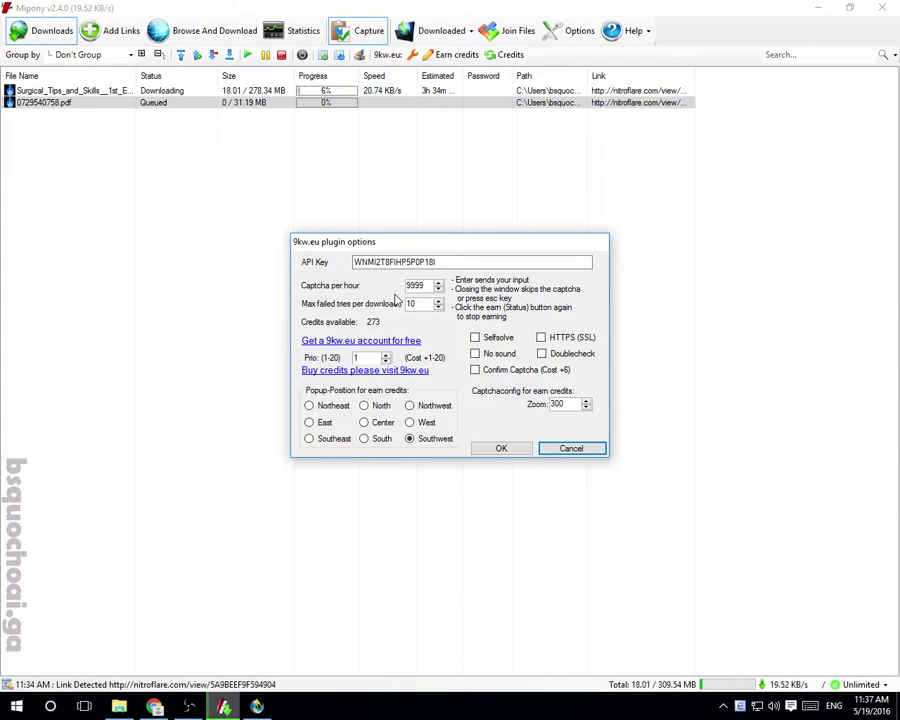
{"action": "left_click", "coordinate": [576, 450]}
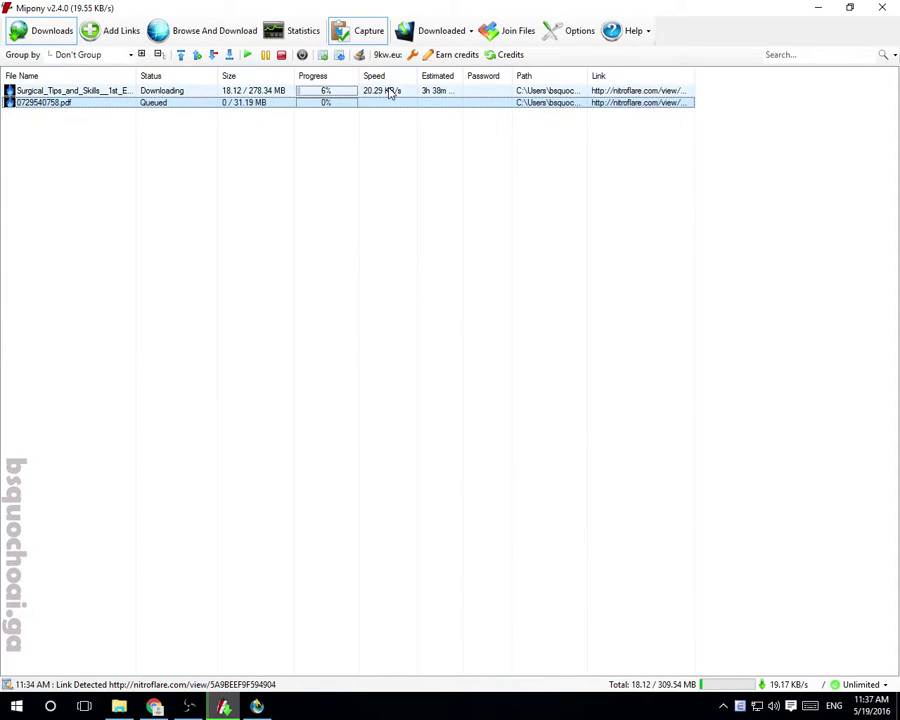
{"action": "left_click", "coordinate": [378, 95]}
{"action": "left_click", "coordinate": [381, 102]}
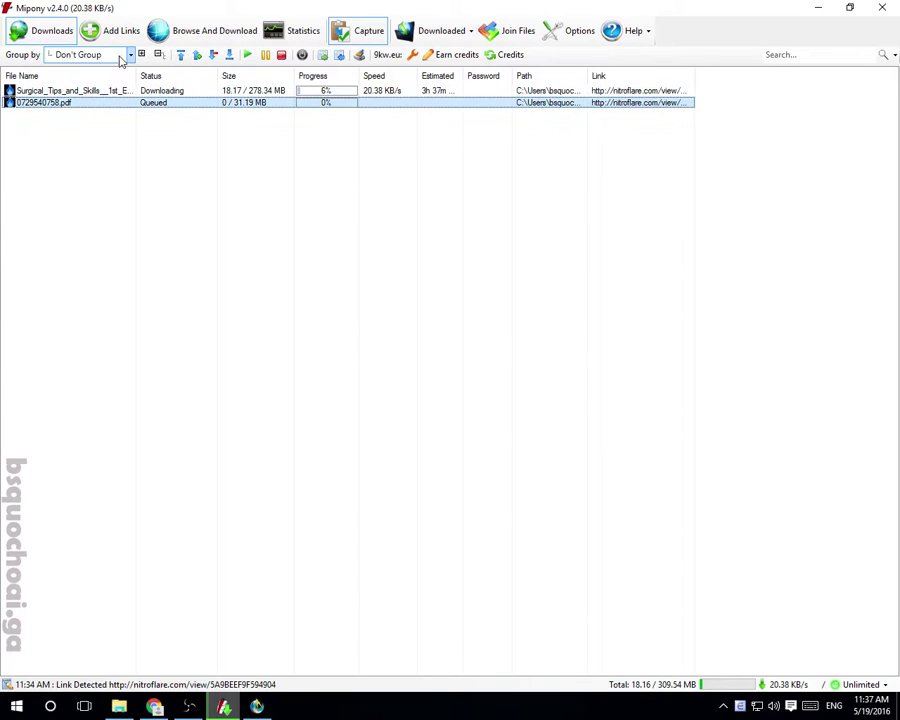
Step: View the page for adding links, return to the download list and check the Surgical_Tips_and_Skills entry
{"action": "left_click", "coordinate": [119, 31]}
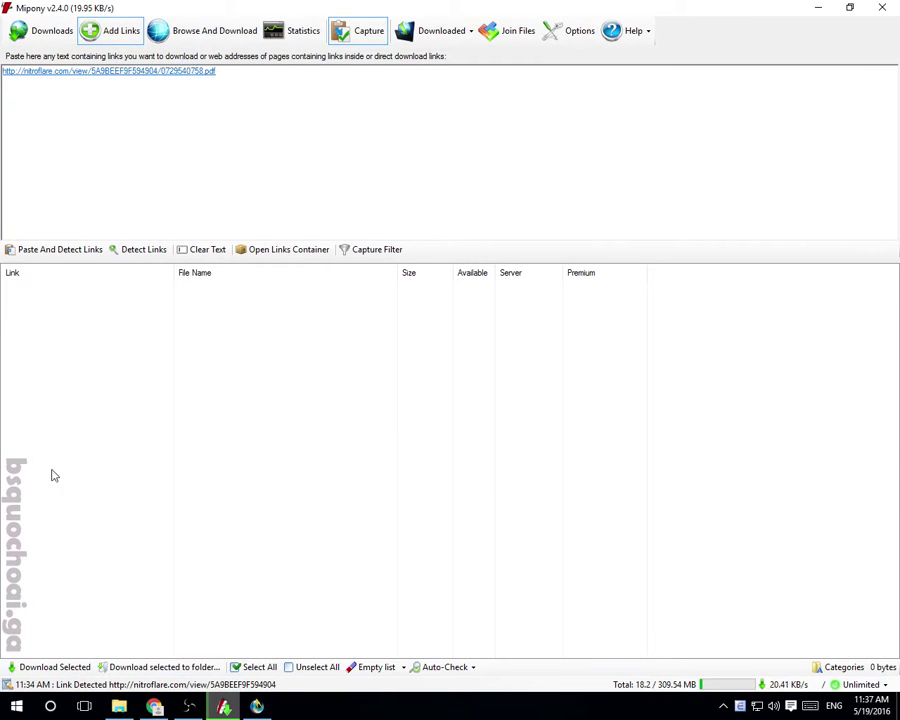
{"action": "left_click", "coordinate": [40, 30]}
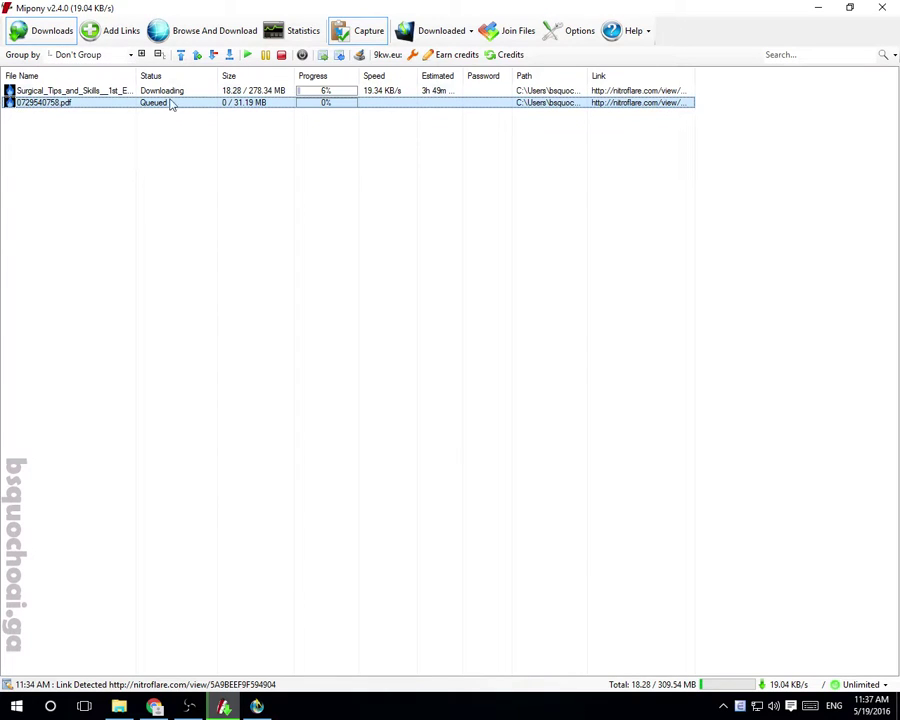
{"action": "left_click", "coordinate": [320, 92]}
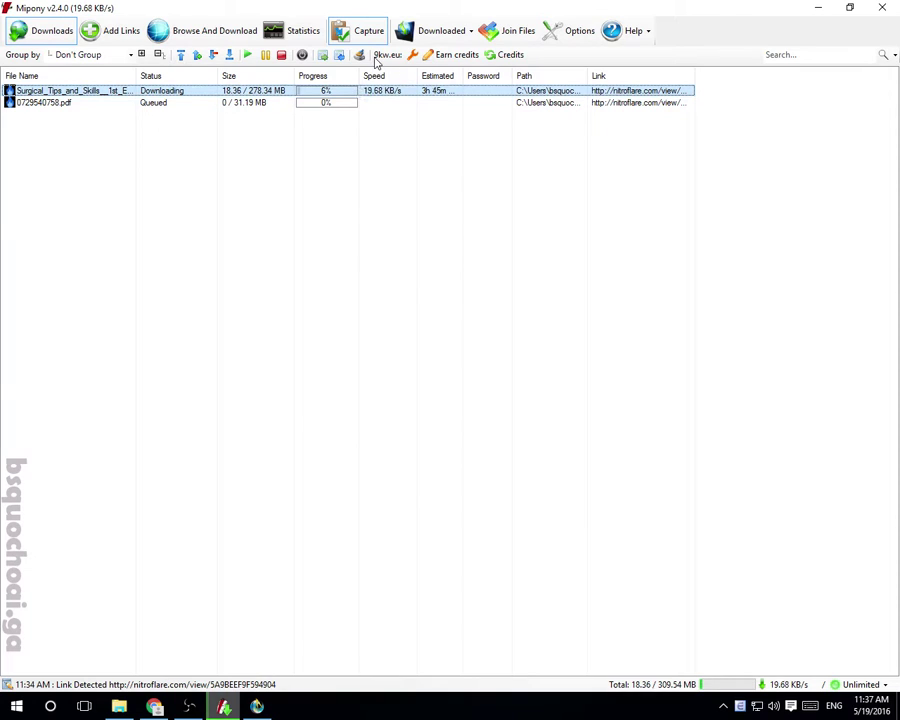
Step: Open Mipony's premium account options and examine the user fields for Nitroflare, Rapidgator and Uploaded.net
{"action": "left_click", "coordinate": [574, 30]}
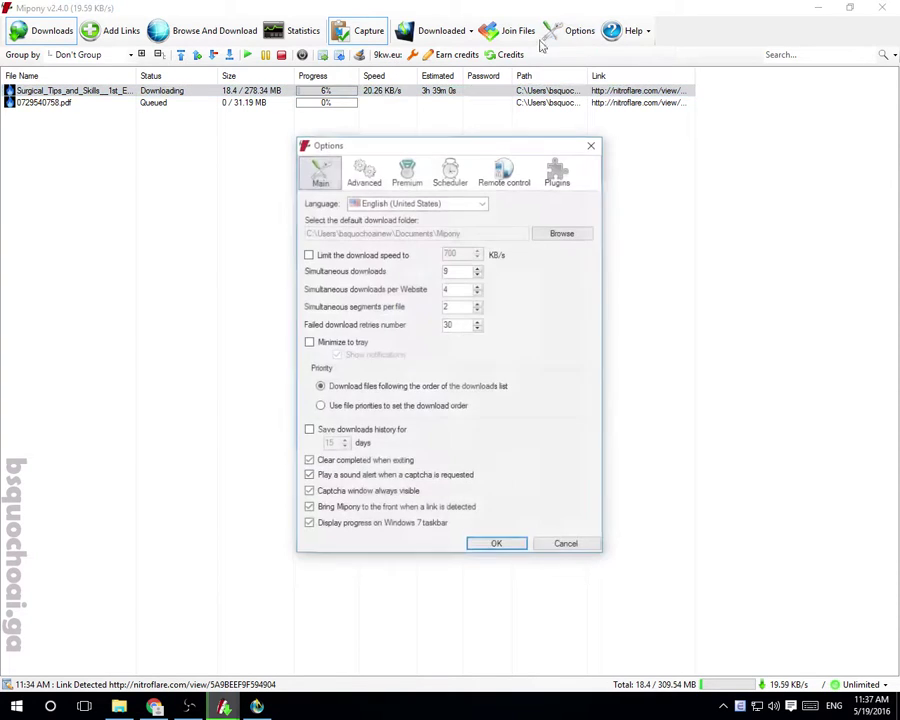
{"action": "left_click", "coordinate": [407, 172]}
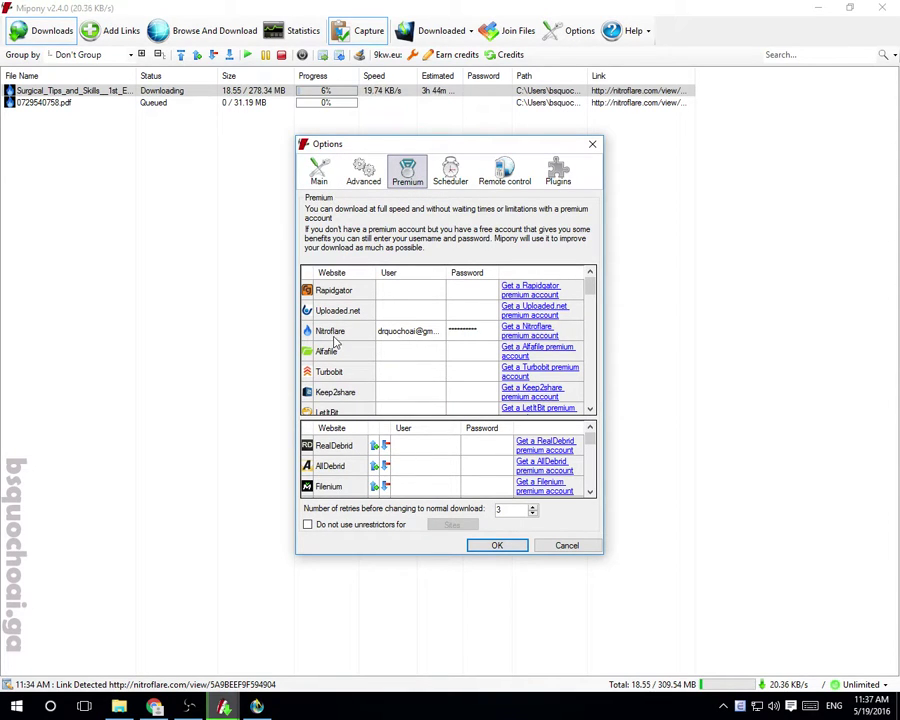
{"action": "left_click", "coordinate": [418, 338]}
{"action": "left_click", "coordinate": [416, 333]}
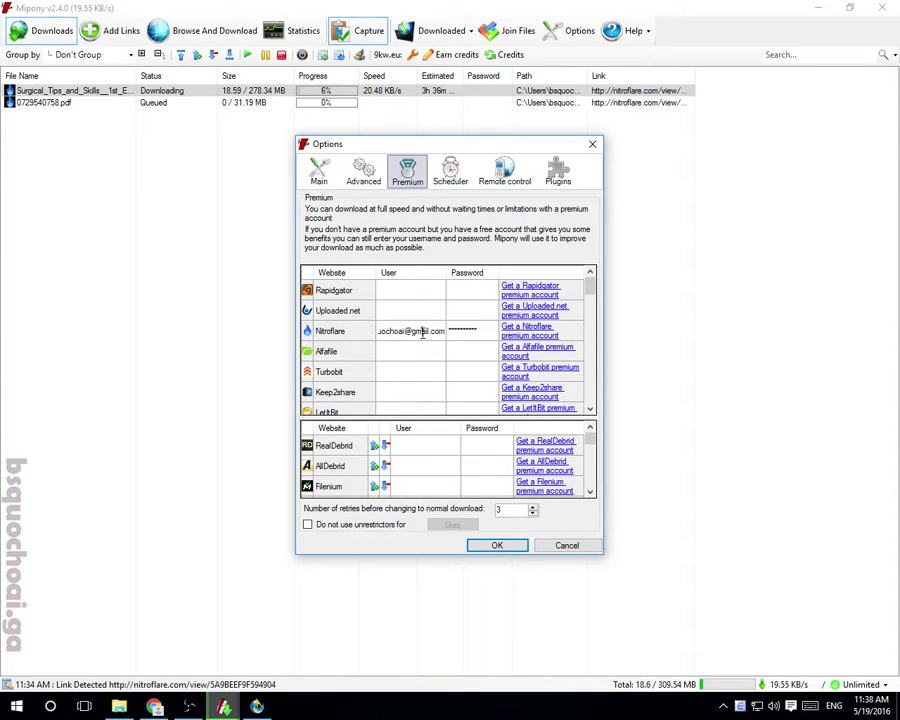
{"action": "double_click", "coordinate": [416, 333]}
{"action": "key", "text": "ctrl+a"}
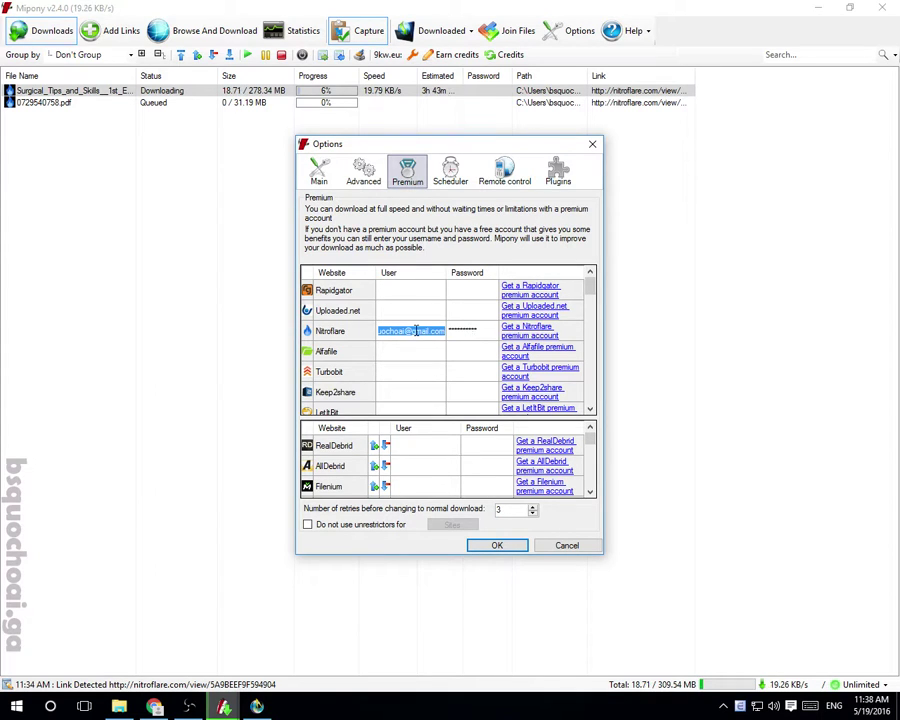
{"action": "left_click", "coordinate": [411, 291]}
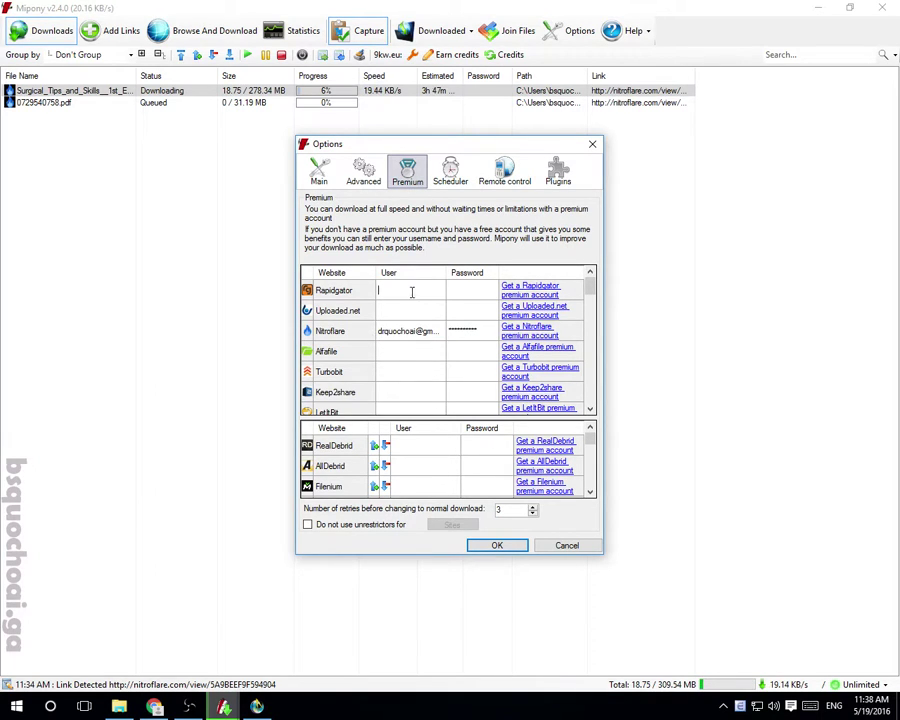
{"action": "left_click", "coordinate": [408, 311]}
{"action": "left_click", "coordinate": [505, 371]}
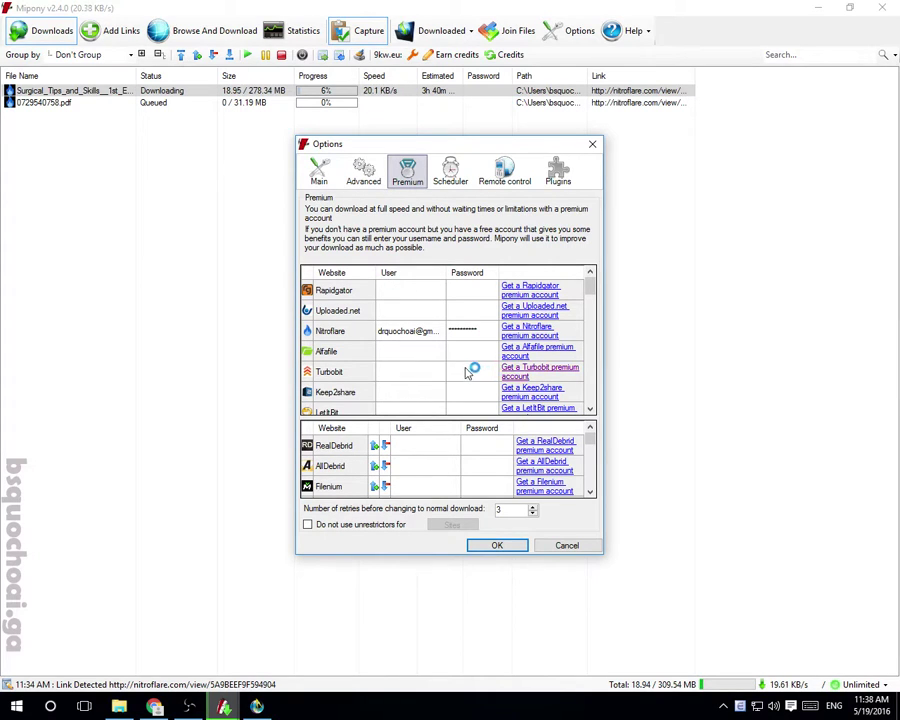
{"action": "left_click", "coordinate": [675, 9]}
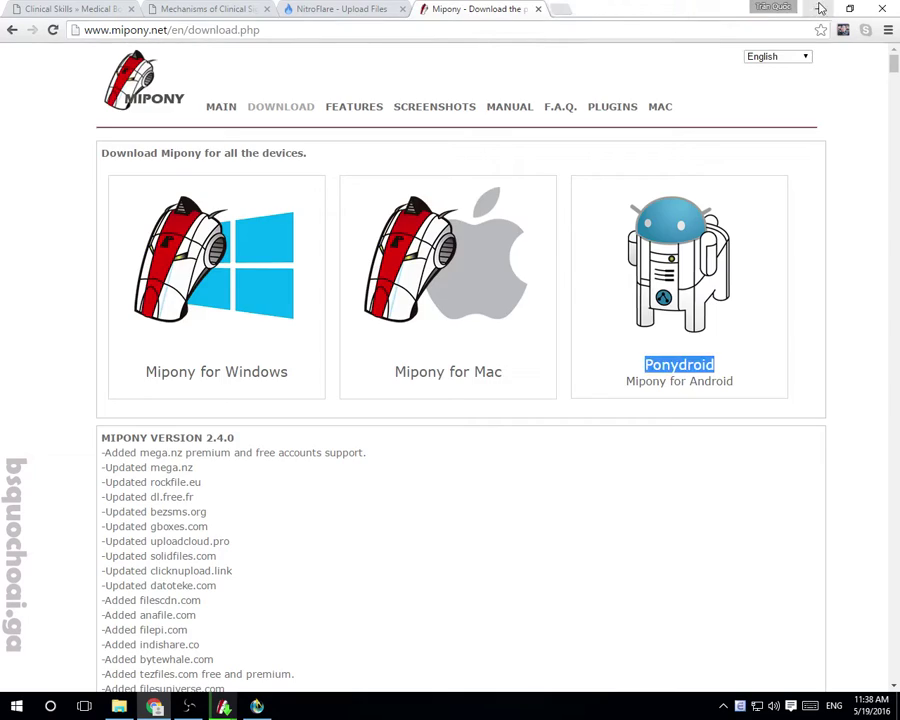
{"action": "key", "text": "alt+Tab"}
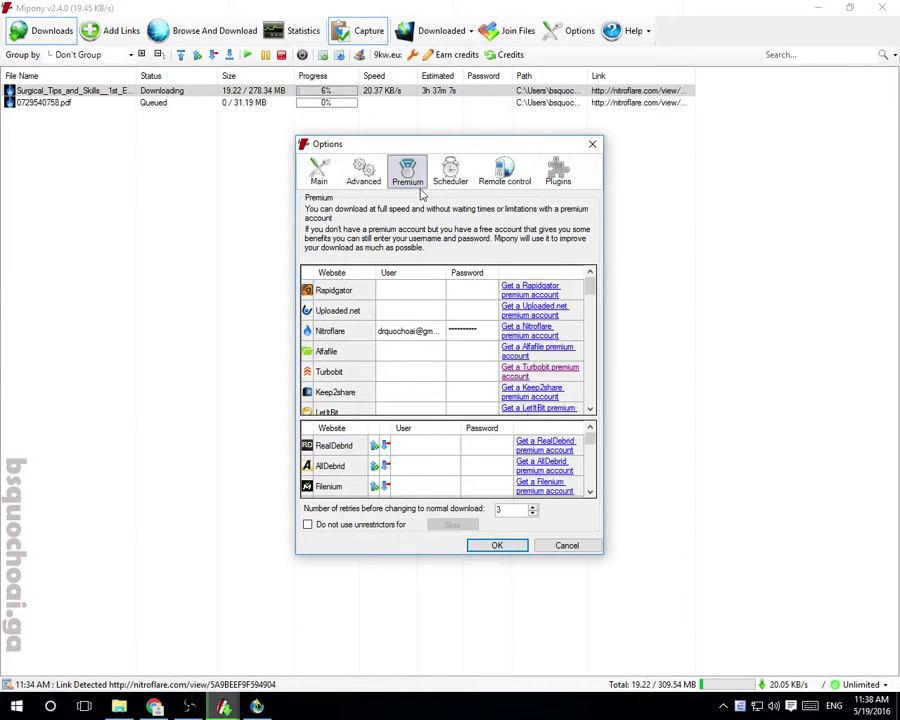
Step: Review the Nitroflare premium account's user and password fields and the empty Alfafile fields
{"action": "left_click", "coordinate": [420, 331]}
{"action": "left_click", "coordinate": [475, 336]}
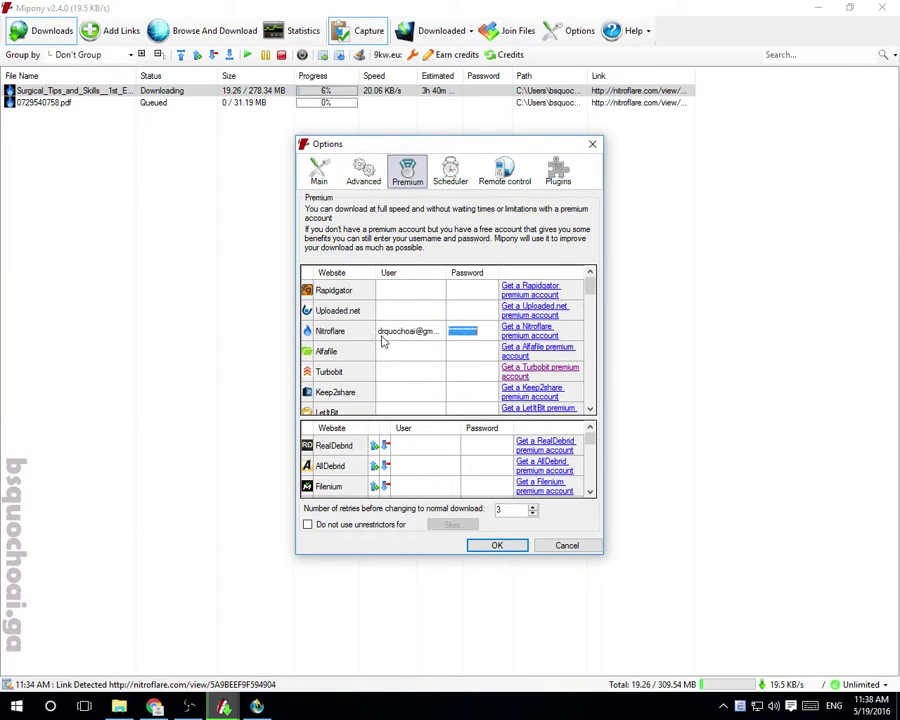
{"action": "left_click", "coordinate": [331, 337]}
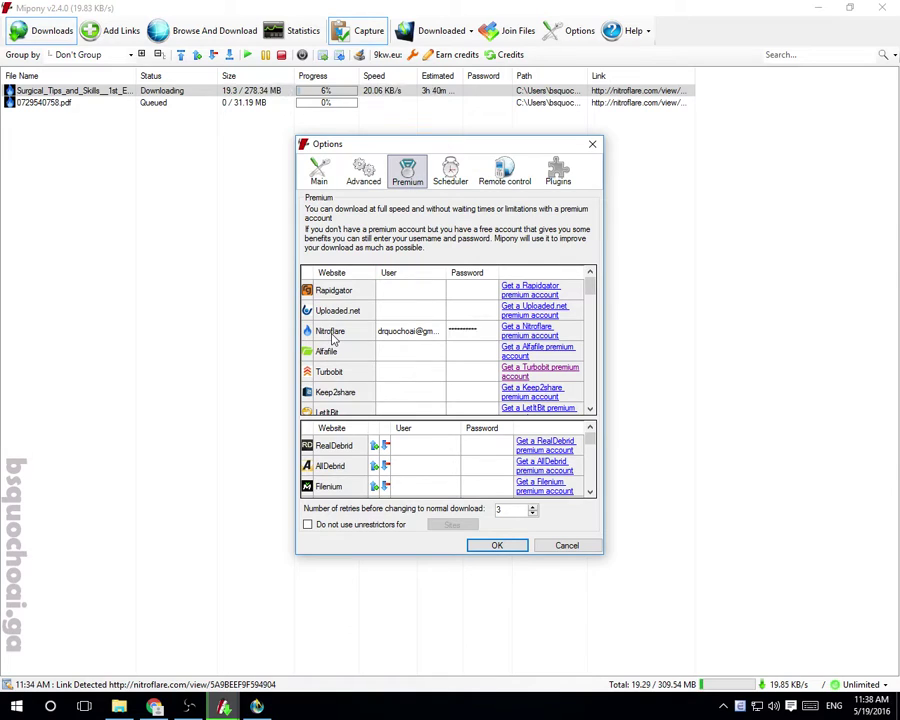
{"action": "left_click", "coordinate": [466, 334]}
{"action": "left_click", "coordinate": [458, 352]}
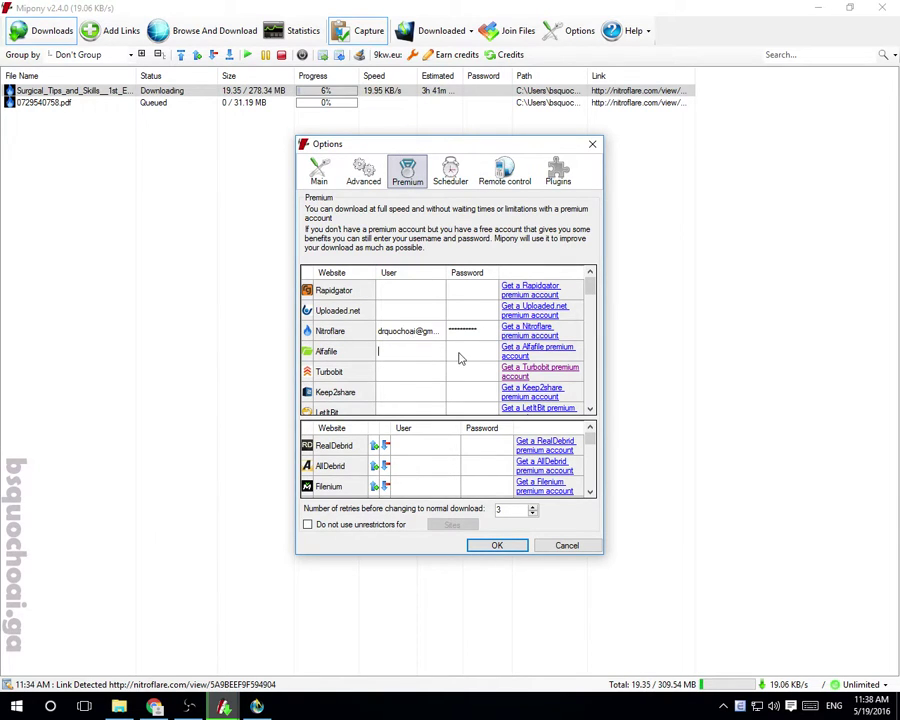
Step: Show the 9kw.eu entry in Mipony's plugin options and open the web page for installing more plugins
{"action": "left_click", "coordinate": [559, 180]}
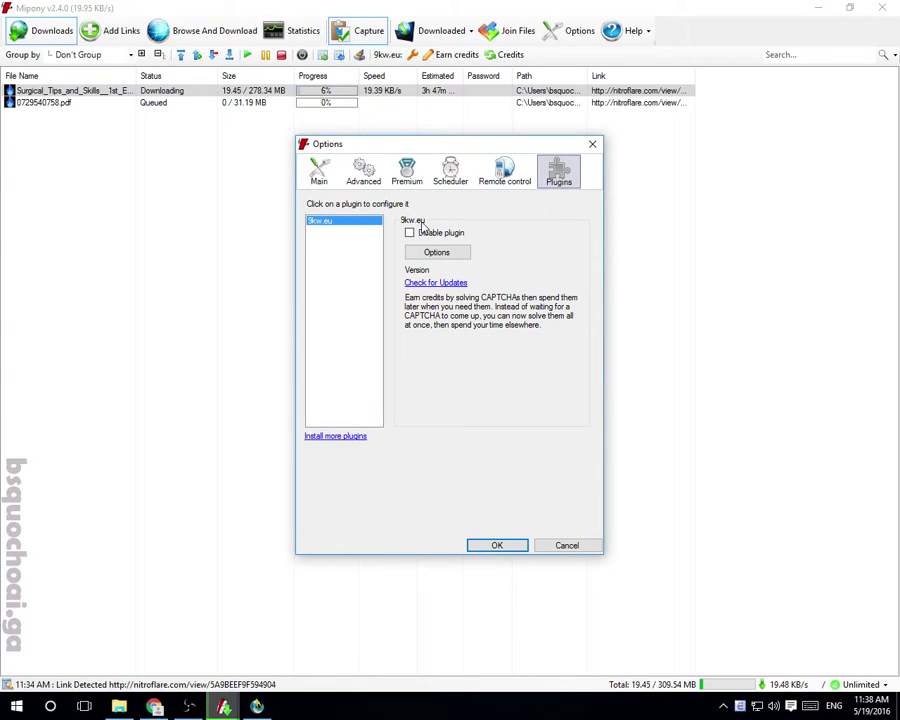
{"action": "left_click", "coordinate": [324, 437]}
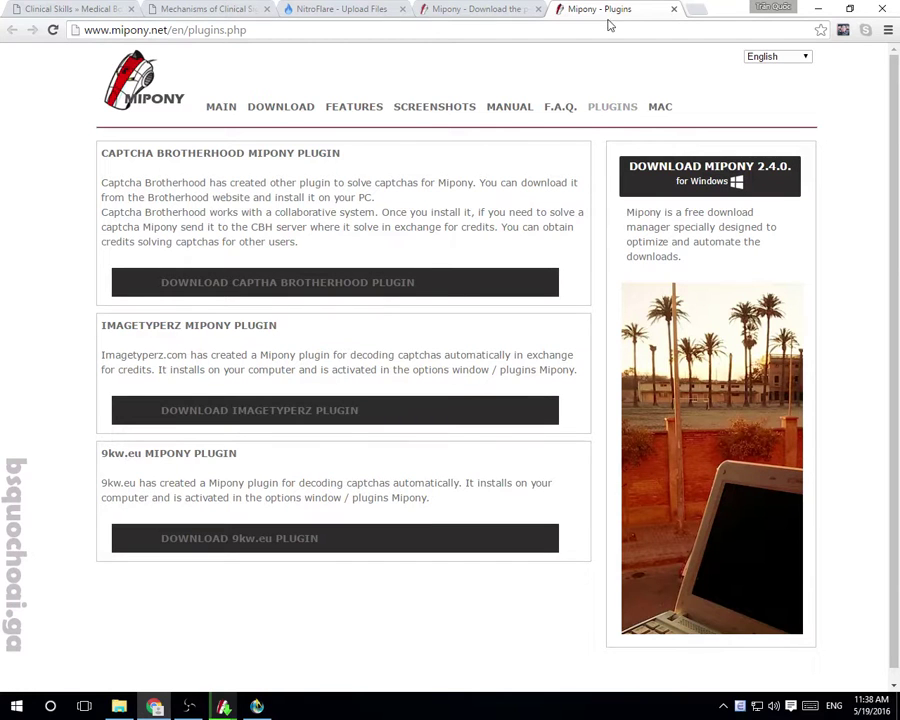
Step: Review the captcha plugin descriptions on the Mipony plugins page and download the 9kw.eu plugin
{"action": "double_click", "coordinate": [221, 31]}
{"action": "left_click_drag", "start_coordinate": [223, 33], "coordinate": [449, 76]}
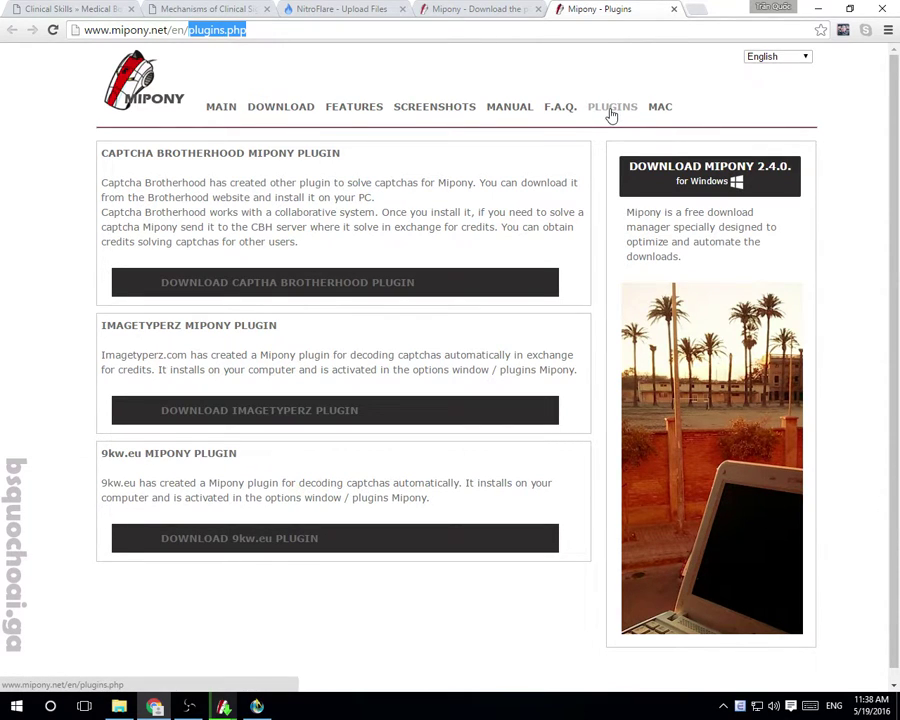
{"action": "triple_click", "coordinate": [373, 196]}
{"action": "left_click_drag", "start_coordinate": [373, 196], "coordinate": [369, 241]}
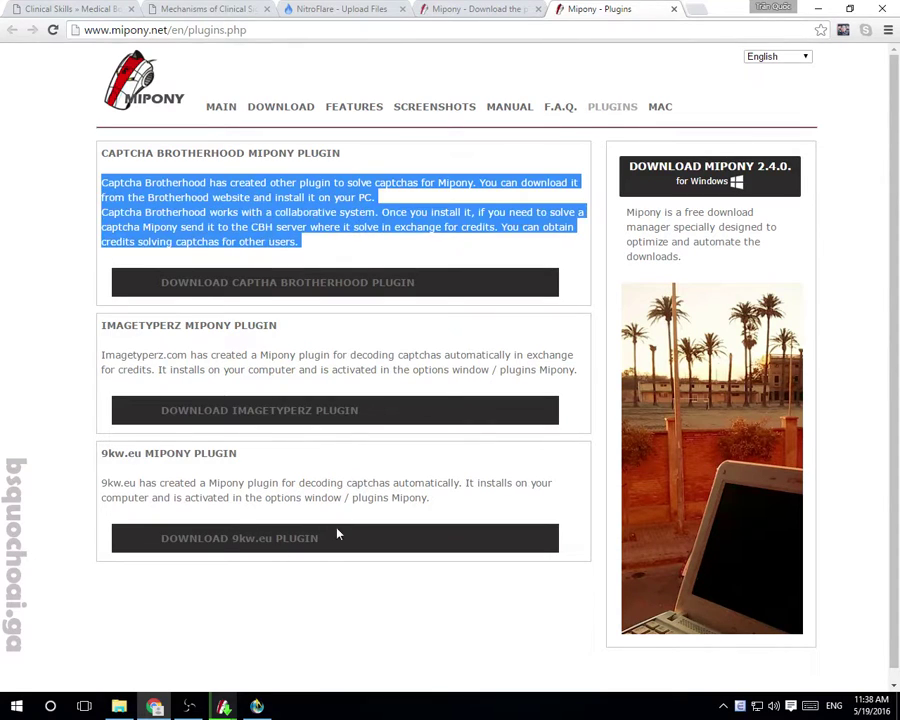
{"action": "left_click", "coordinate": [346, 497]}
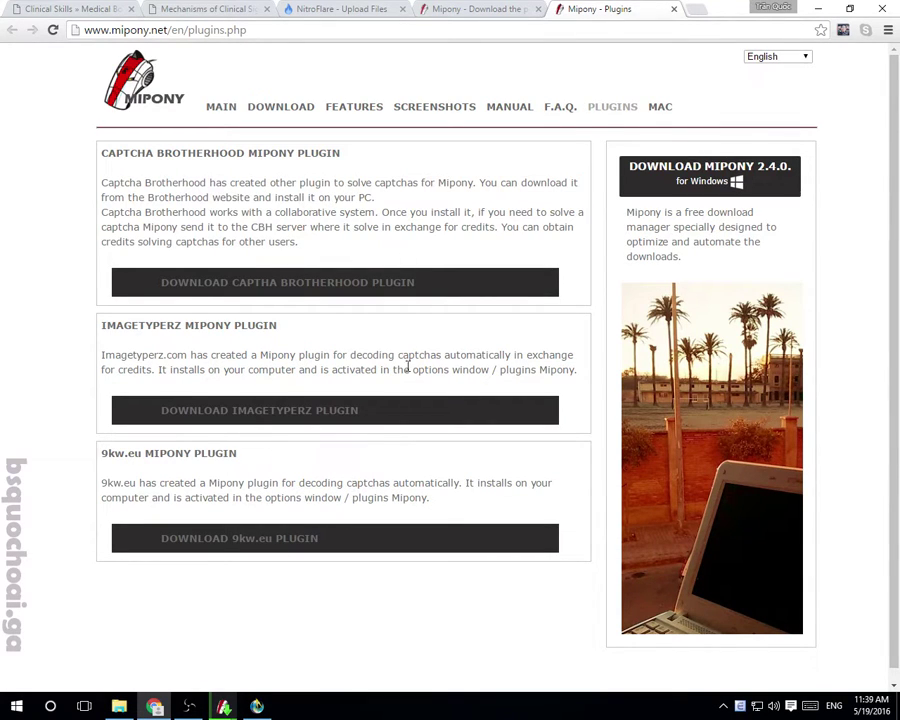
{"action": "left_click", "coordinate": [118, 183]}
{"action": "left_click", "coordinate": [255, 538]}
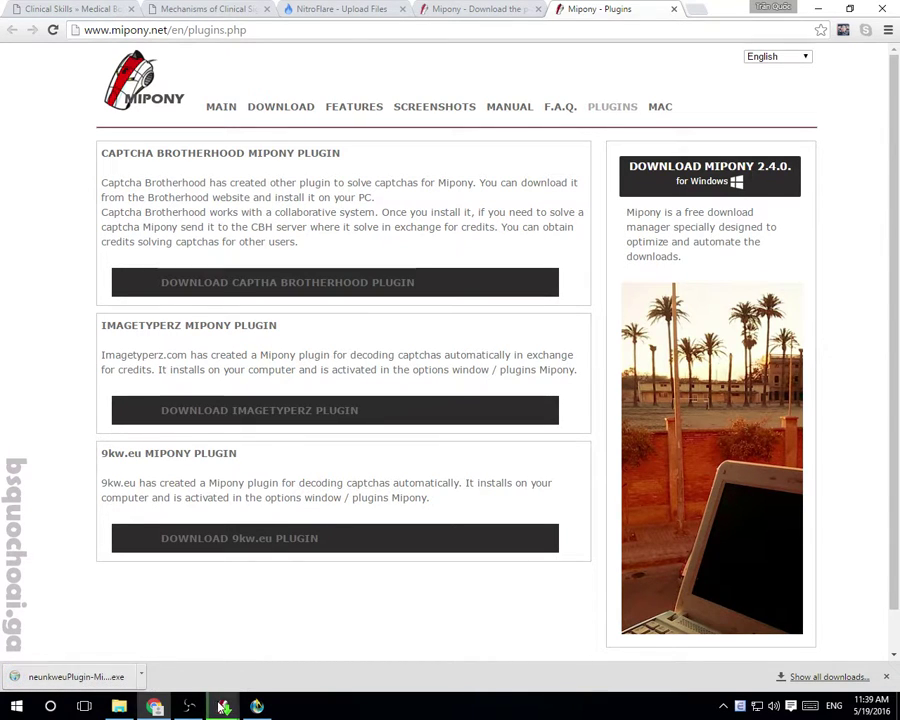
Step: Switch to Mipony, close its options dialog and start quitting the program, but decline the confirmation
{"action": "mouse_move", "coordinate": [222, 707]}
{"action": "left_click", "coordinate": [207, 650]}
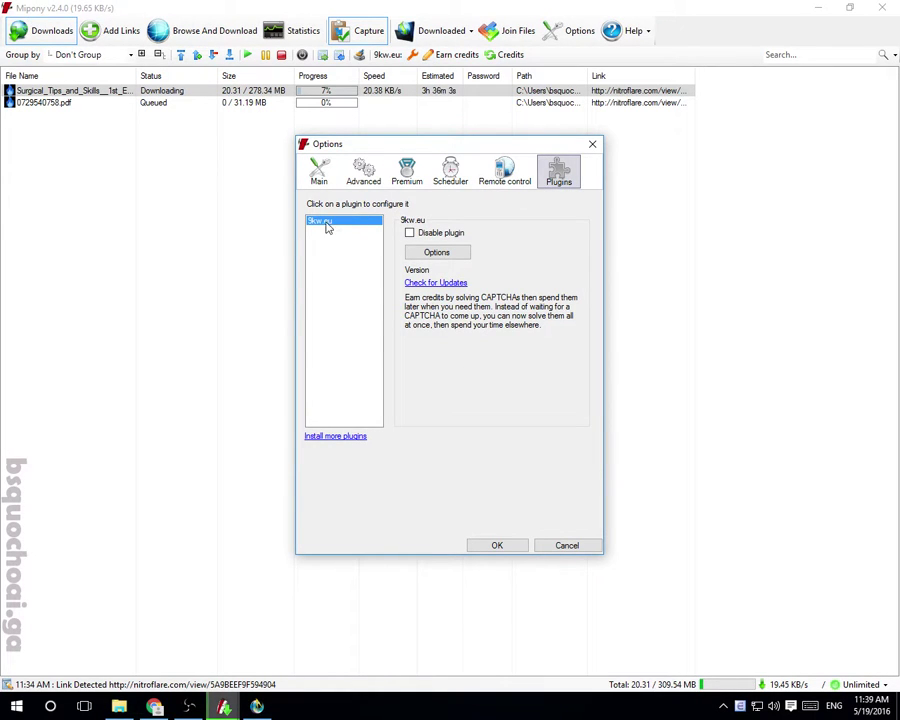
{"action": "left_click", "coordinate": [592, 144]}
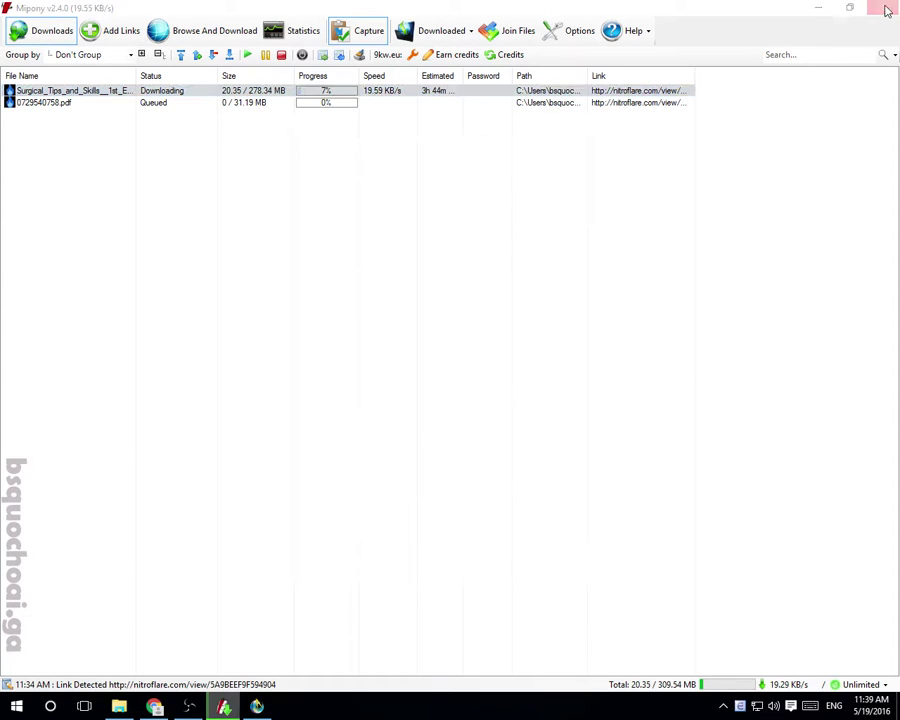
{"action": "left_click", "coordinate": [887, 10]}
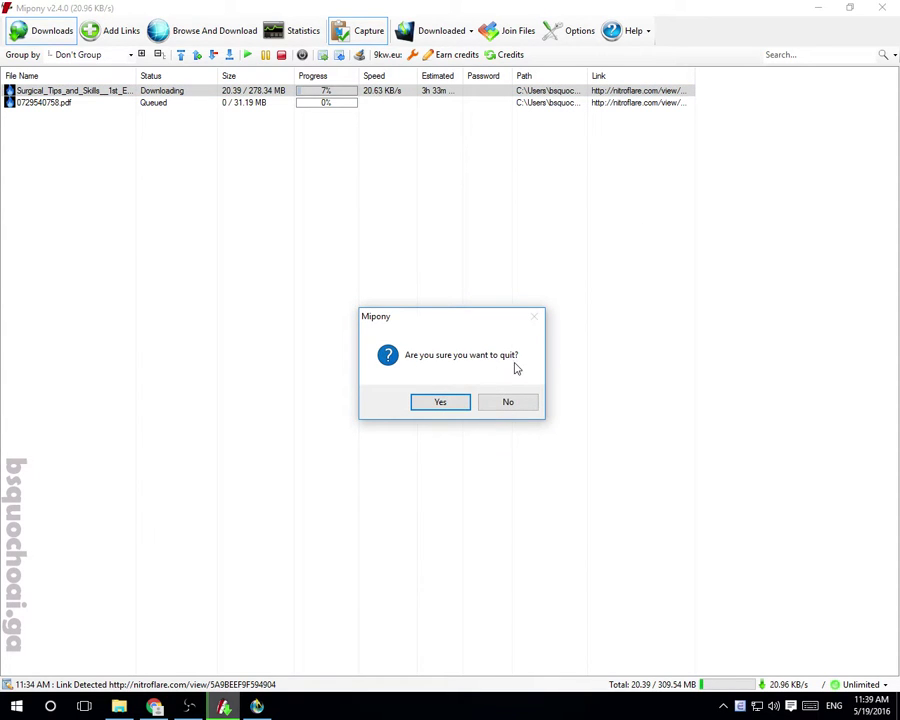
{"action": "left_click", "coordinate": [510, 405]}
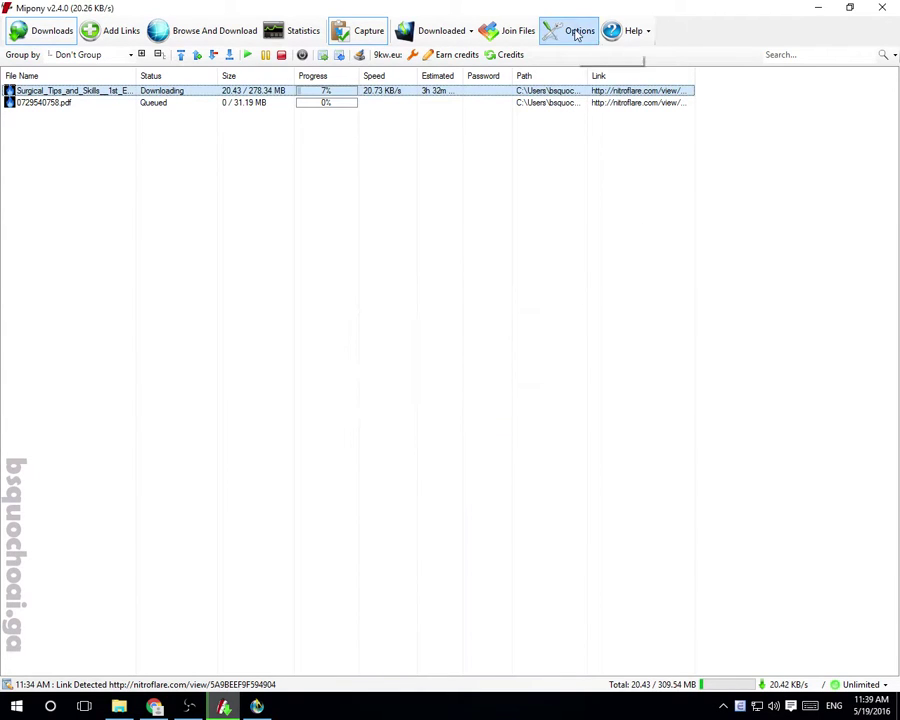
Step: Open the 9kw.eu plugin's settings in Mipony's plugin options and highlight the API key field
{"action": "left_click", "coordinate": [579, 33]}
{"action": "left_click", "coordinate": [578, 180]}
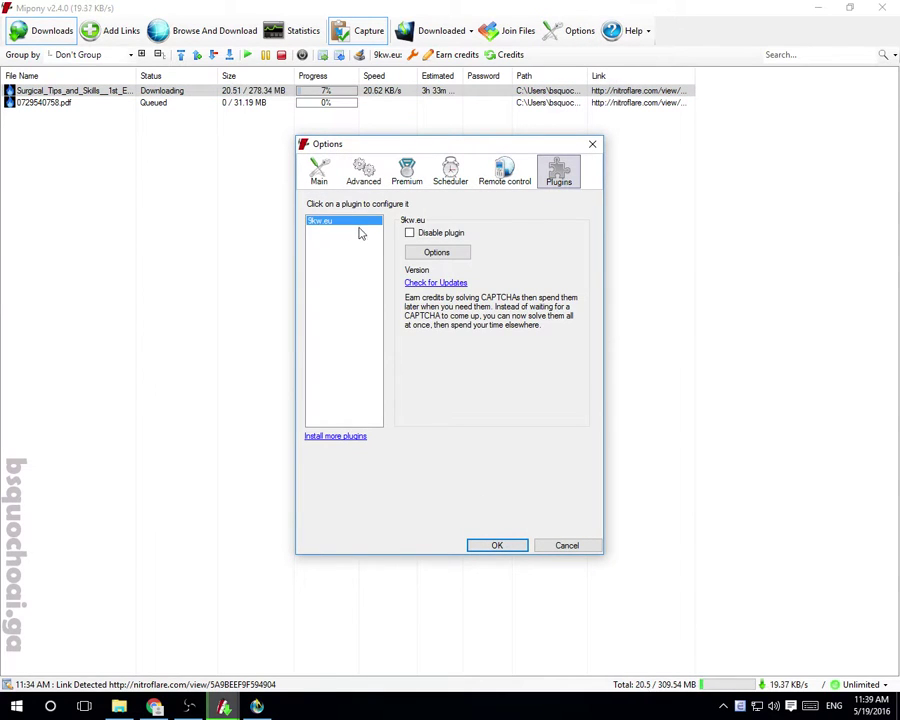
{"action": "left_click", "coordinate": [438, 254]}
{"action": "left_click_drag", "start_coordinate": [453, 257], "coordinate": [253, 262]}
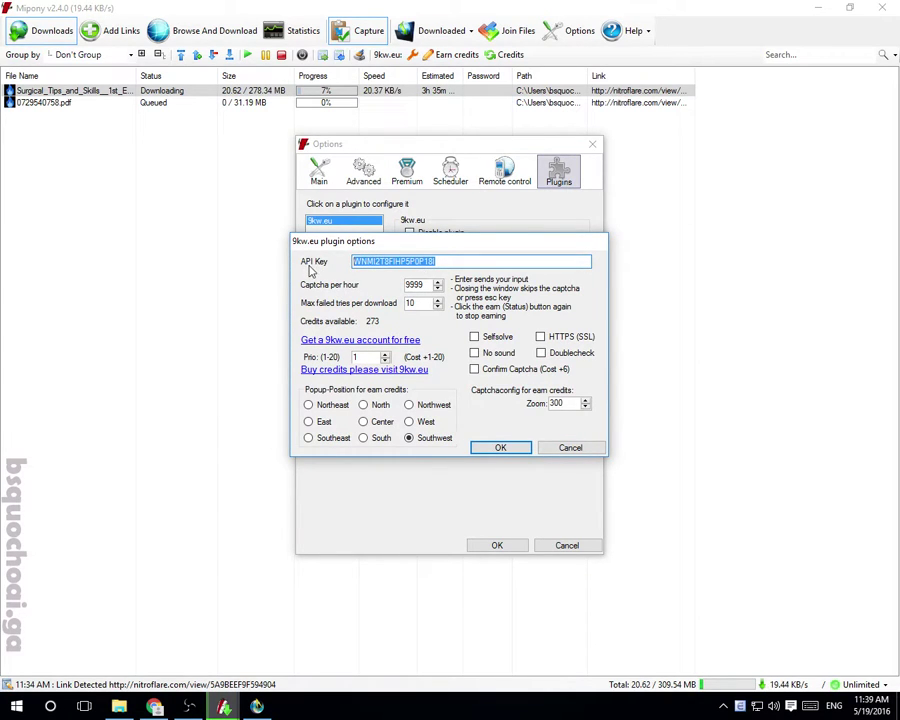
Step: Switch to Chrome, open the 9kw.eu site from the Mipony plugins page and log out of the account
{"action": "left_click", "coordinate": [155, 706]}
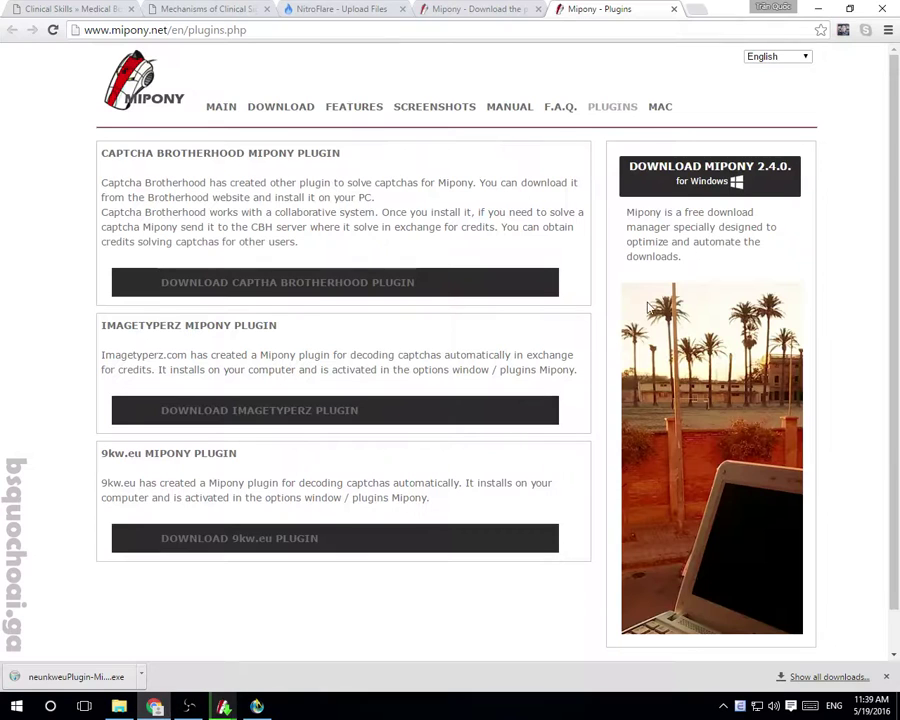
{"action": "left_click", "coordinate": [106, 483]}
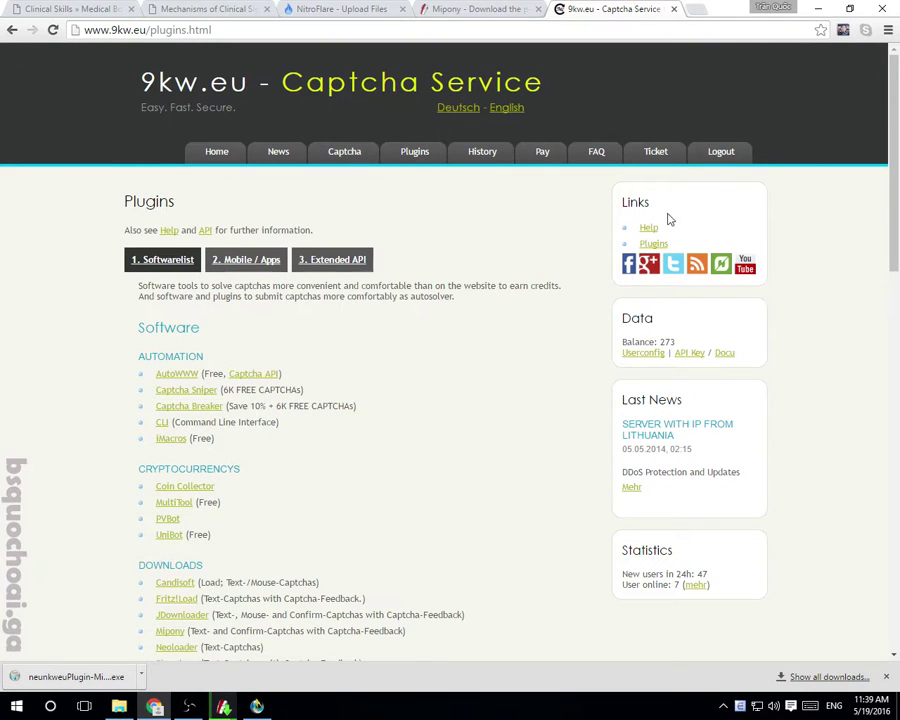
{"action": "left_click", "coordinate": [729, 163]}
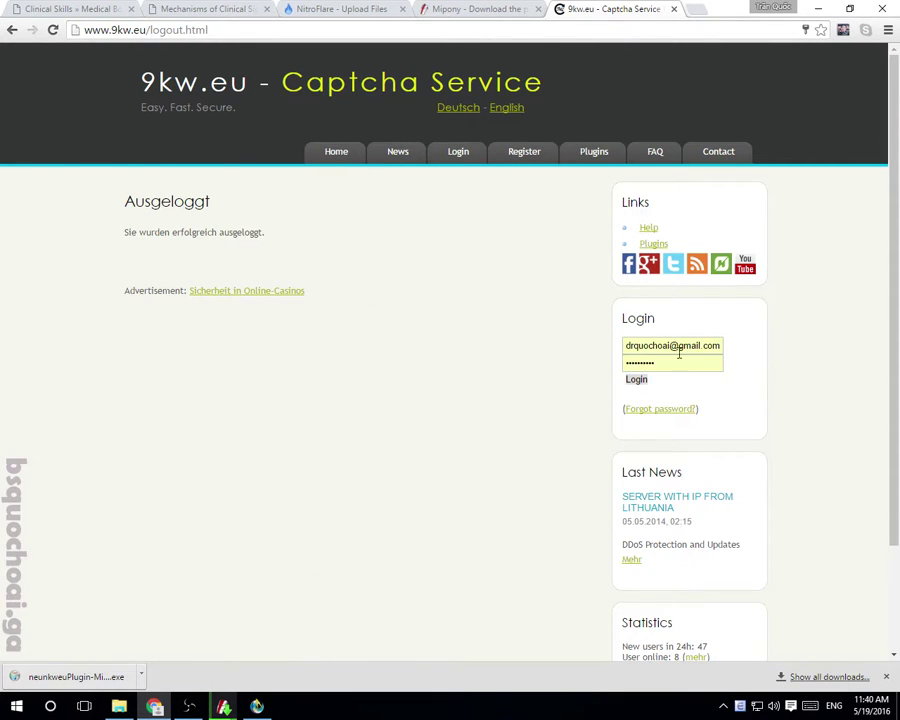
{"action": "left_click", "coordinate": [680, 346]}
{"action": "left_click", "coordinate": [666, 428]}
Step: Open the 9kw.eu registration page, accept the terms in the e-mail form and examine the voucher registration section
{"action": "left_click", "coordinate": [533, 157]}
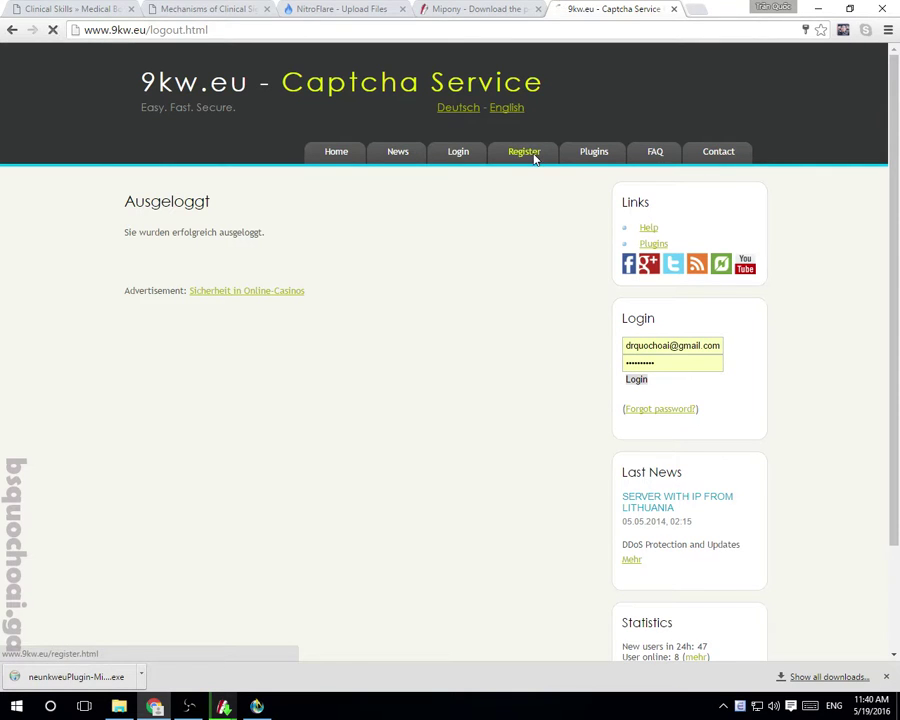
{"action": "scroll", "coordinate": [476, 241], "scroll_direction": "down", "scroll_amount": 2}
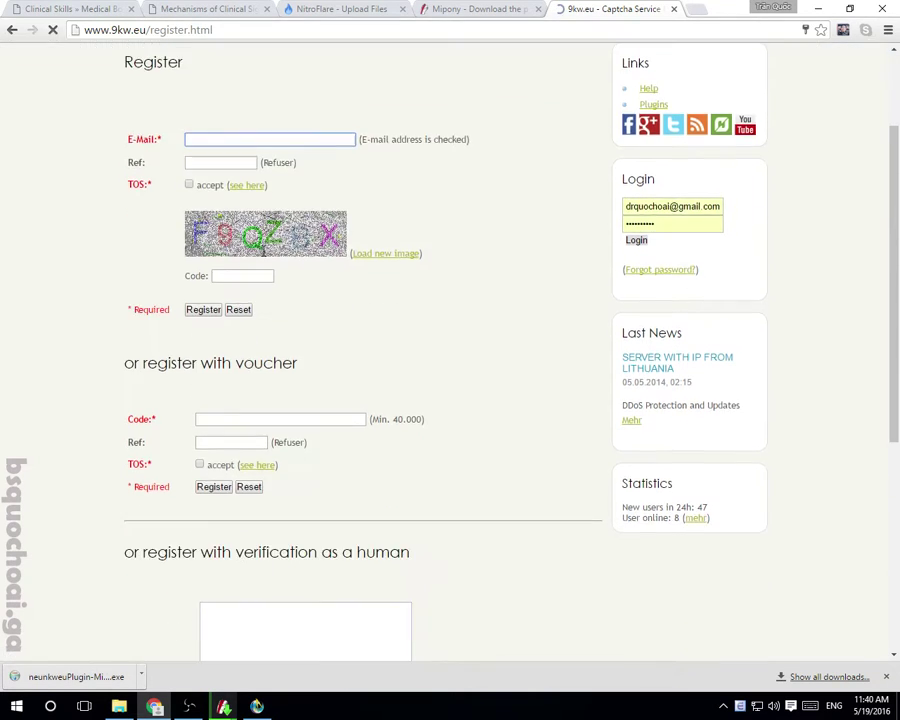
{"action": "left_click", "coordinate": [189, 184]}
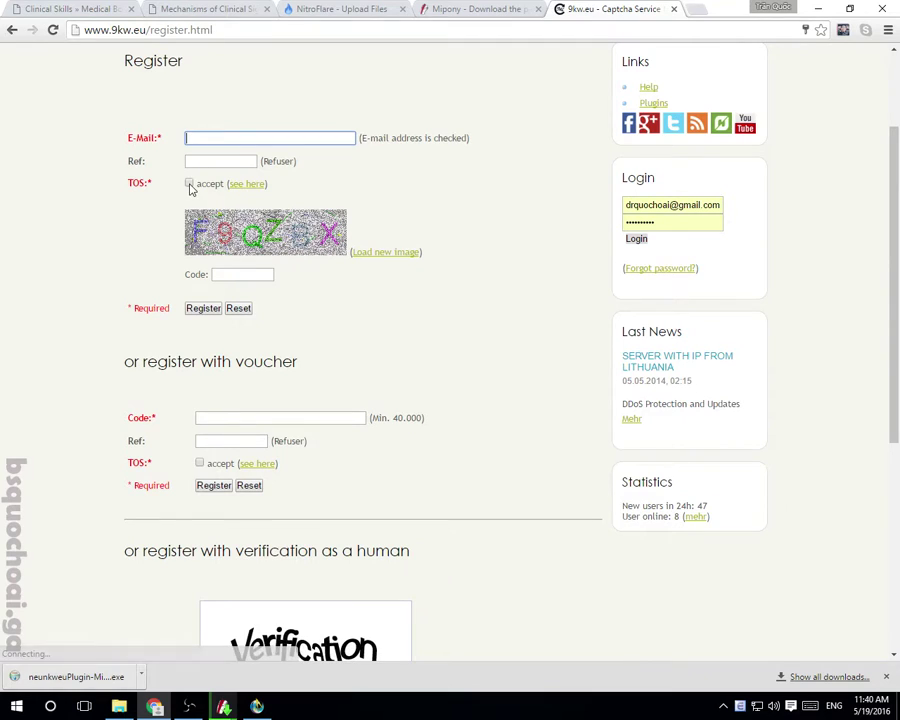
{"action": "triple_click", "coordinate": [160, 312]}
{"action": "triple_click", "coordinate": [169, 420]}
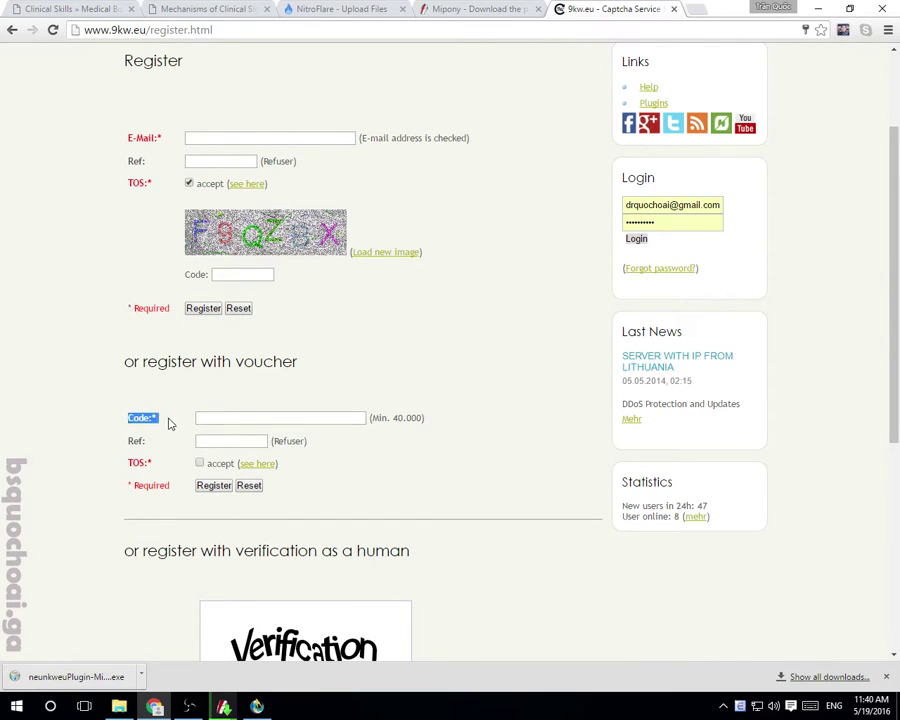
{"action": "left_click", "coordinate": [236, 362]}
{"action": "double_click", "coordinate": [280, 361]}
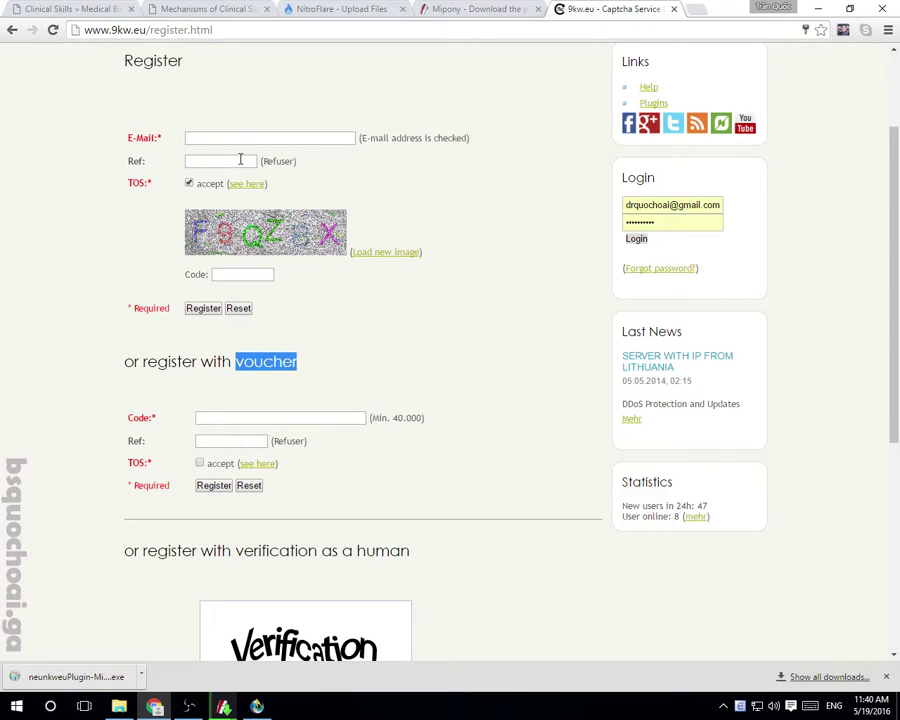
Step: Examine the e-mail, Ref and TOS fields of the 9kw.eu registration form and the e-mail in the login box
{"action": "left_click_drag", "start_coordinate": [148, 116], "coordinate": [160, 205]}
{"action": "left_click", "coordinate": [352, 326]}
{"action": "left_click_drag", "start_coordinate": [137, 138], "coordinate": [307, 194]}
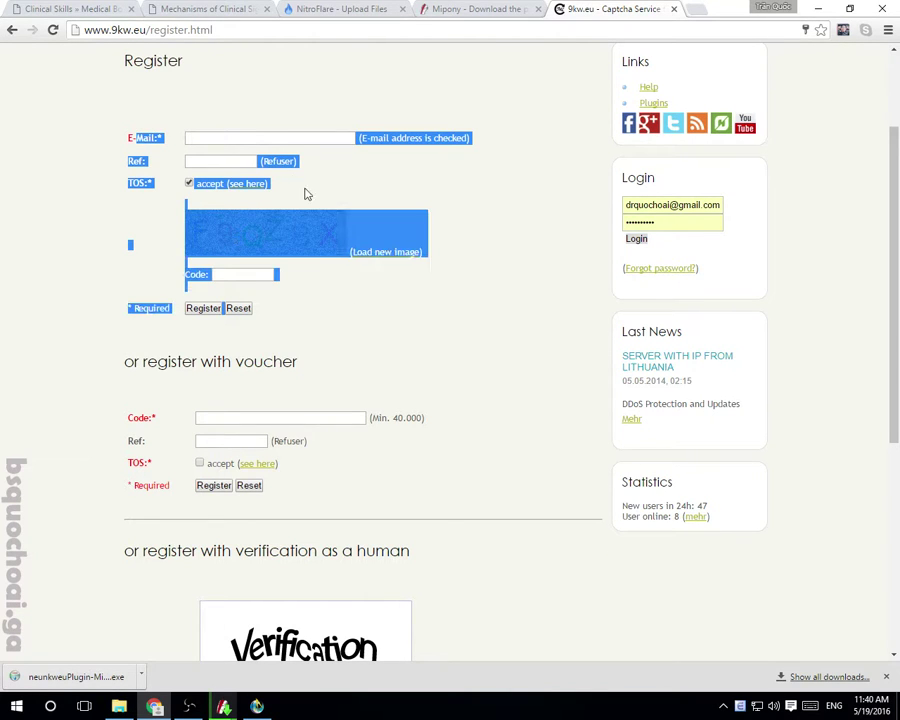
{"action": "double_click", "coordinate": [276, 163]}
{"action": "left_click", "coordinate": [213, 160]}
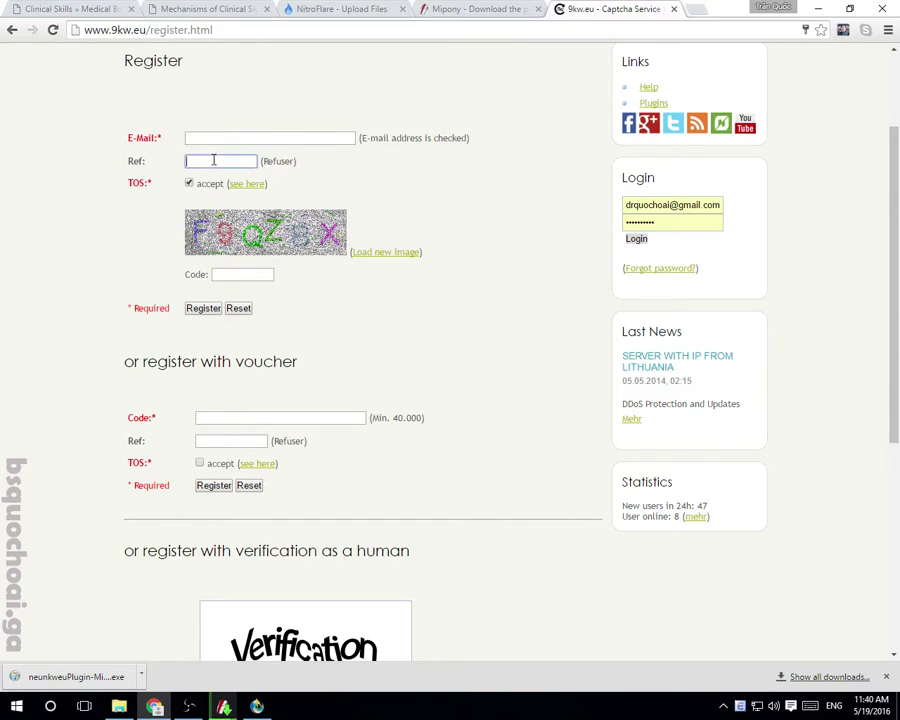
{"action": "triple_click", "coordinate": [674, 204]}
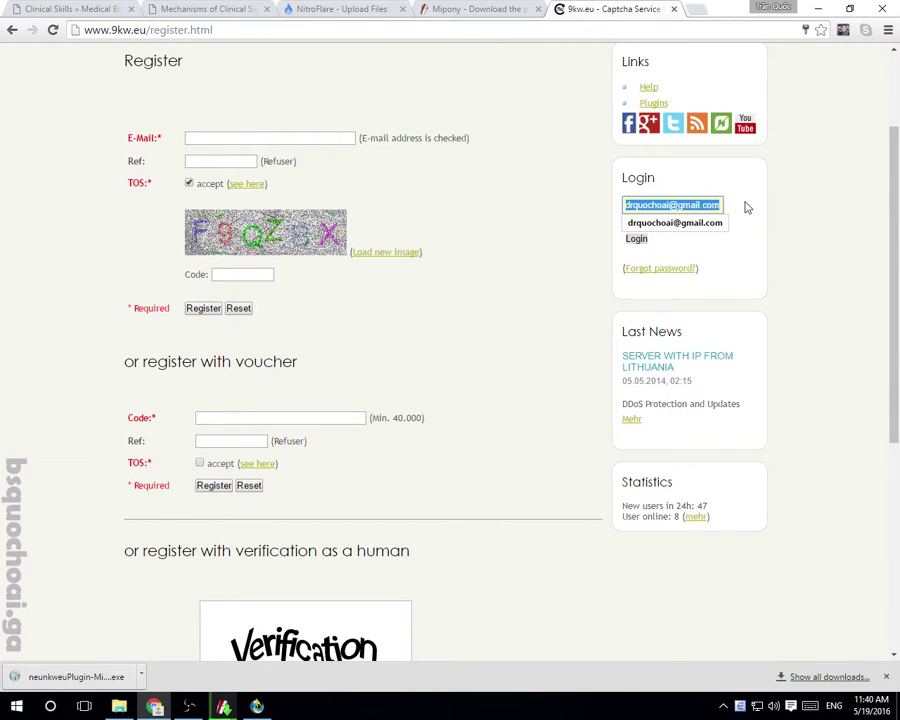
{"action": "left_click", "coordinate": [236, 161]}
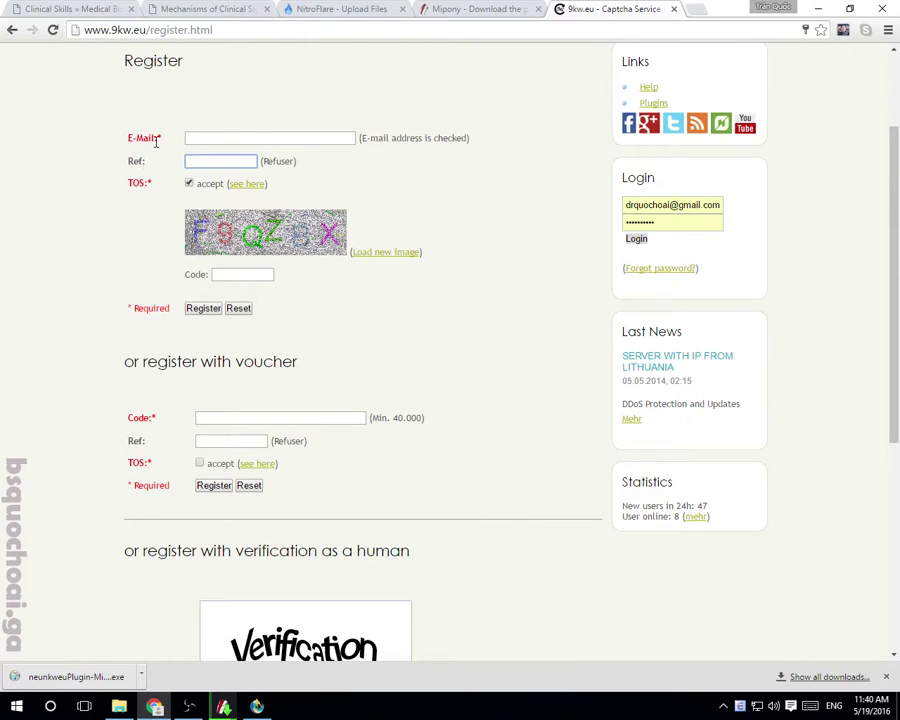
{"action": "double_click", "coordinate": [156, 142]}
{"action": "left_click_drag", "start_coordinate": [148, 138], "coordinate": [127, 138]}
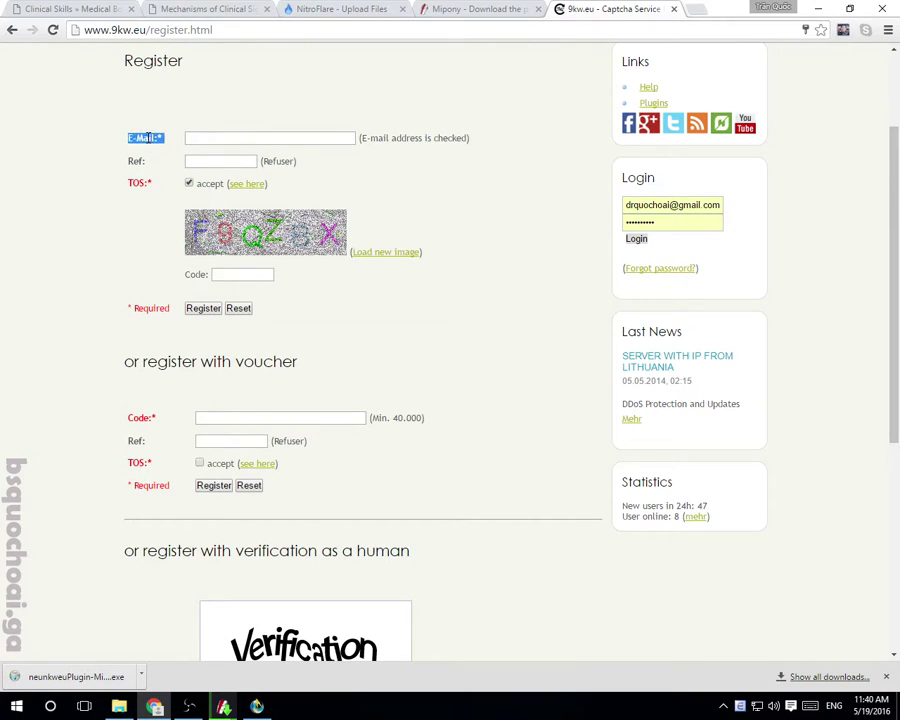
{"action": "double_click", "coordinate": [140, 183]}
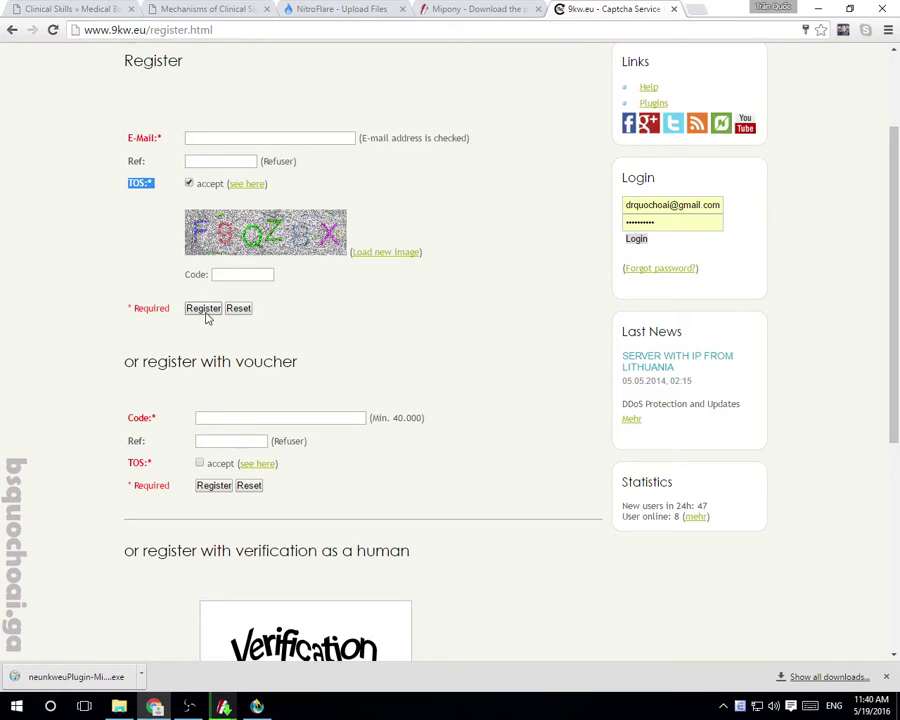
Step: Log back in to 9kw.eu with the saved credentials and open the API key management page
{"action": "left_click", "coordinate": [637, 240]}
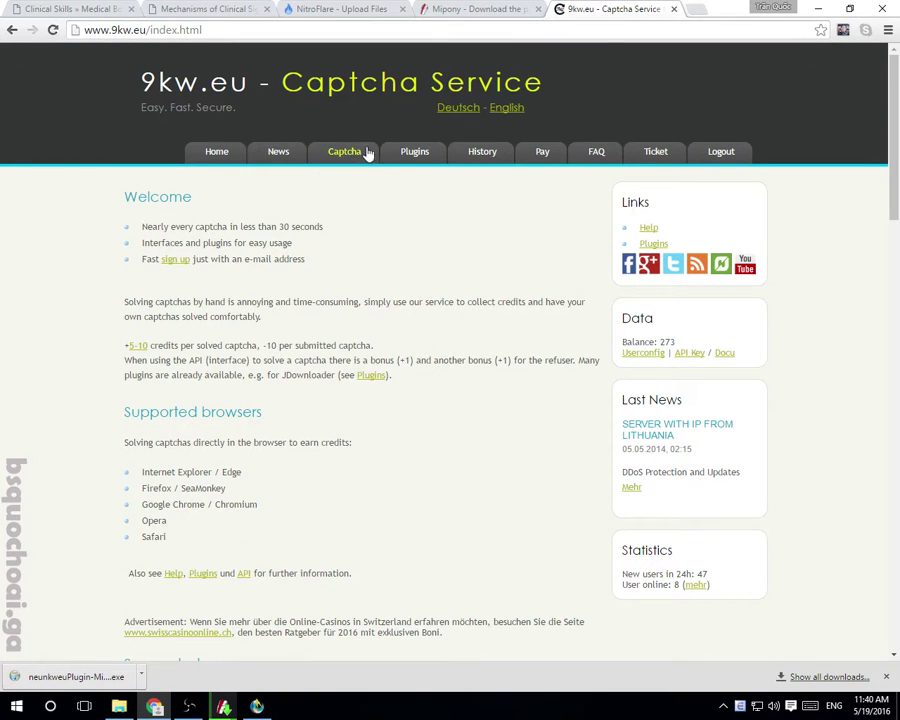
{"action": "left_click", "coordinate": [692, 354]}
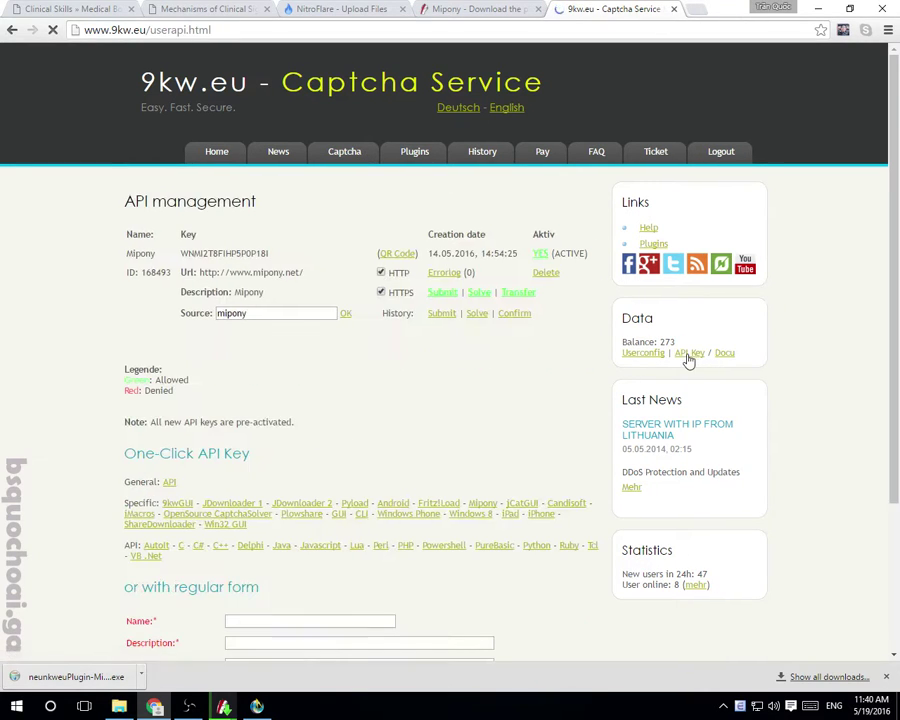
{"action": "scroll", "coordinate": [266, 360], "scroll_direction": "down", "scroll_amount": 3}
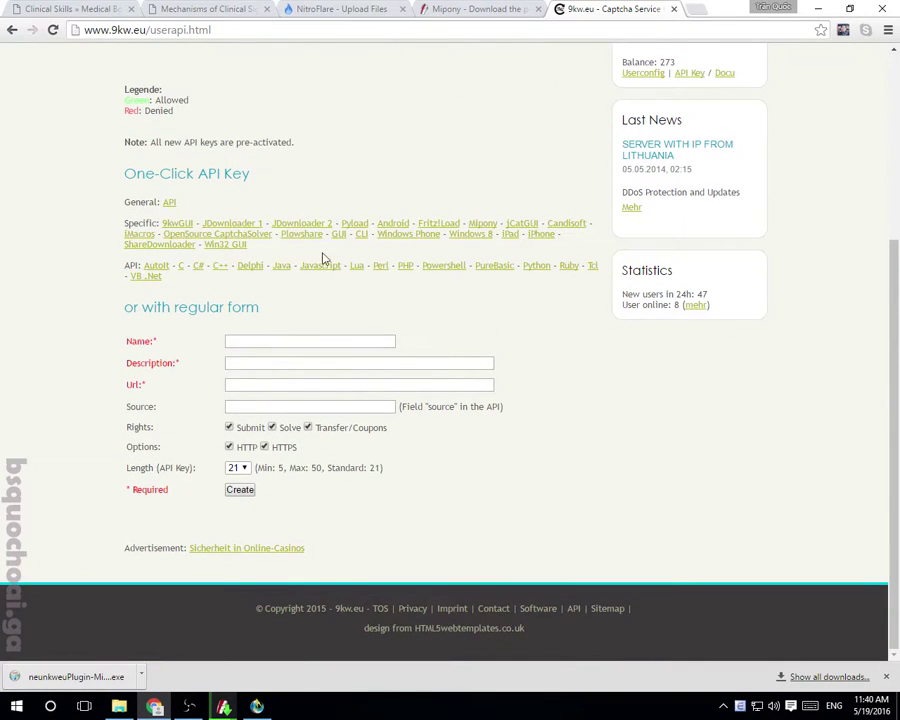
Step: Highlight the One-Click API Key section and point out its Mipony-specific key link
{"action": "double_click", "coordinate": [161, 175]}
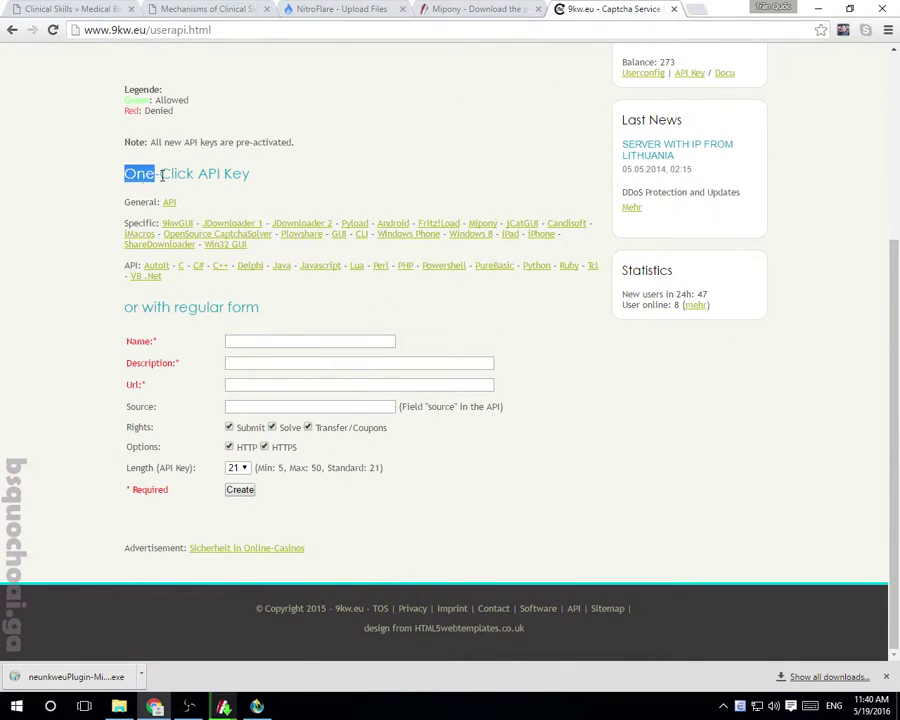
{"action": "left_click_drag", "start_coordinate": [161, 175], "coordinate": [315, 168]}
{"action": "left_click", "coordinate": [118, 180]}
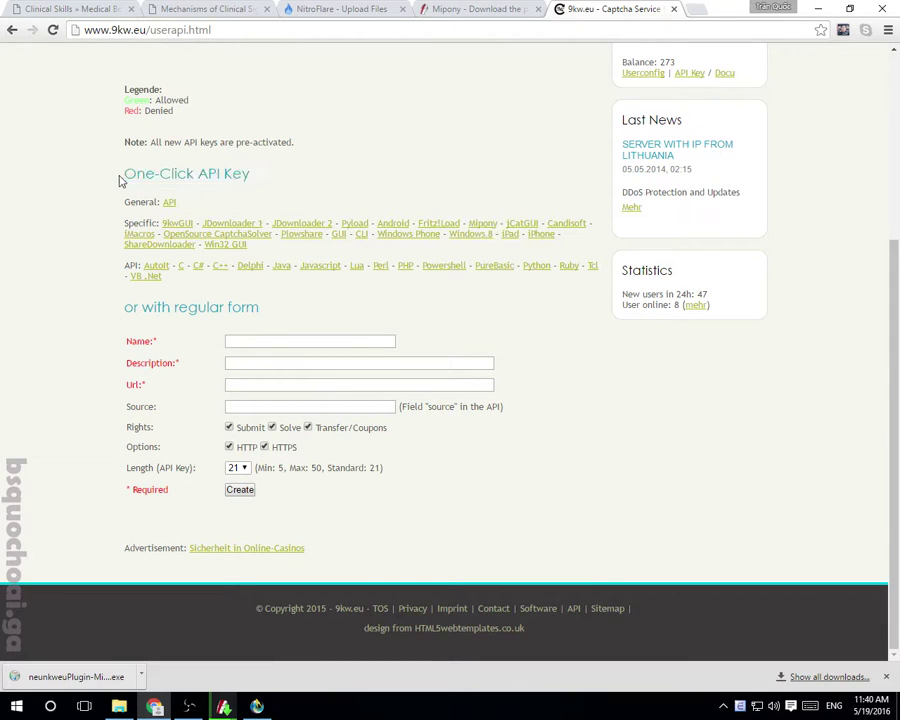
{"action": "left_click_drag", "start_coordinate": [118, 180], "coordinate": [318, 187]}
{"action": "left_click", "coordinate": [484, 213]}
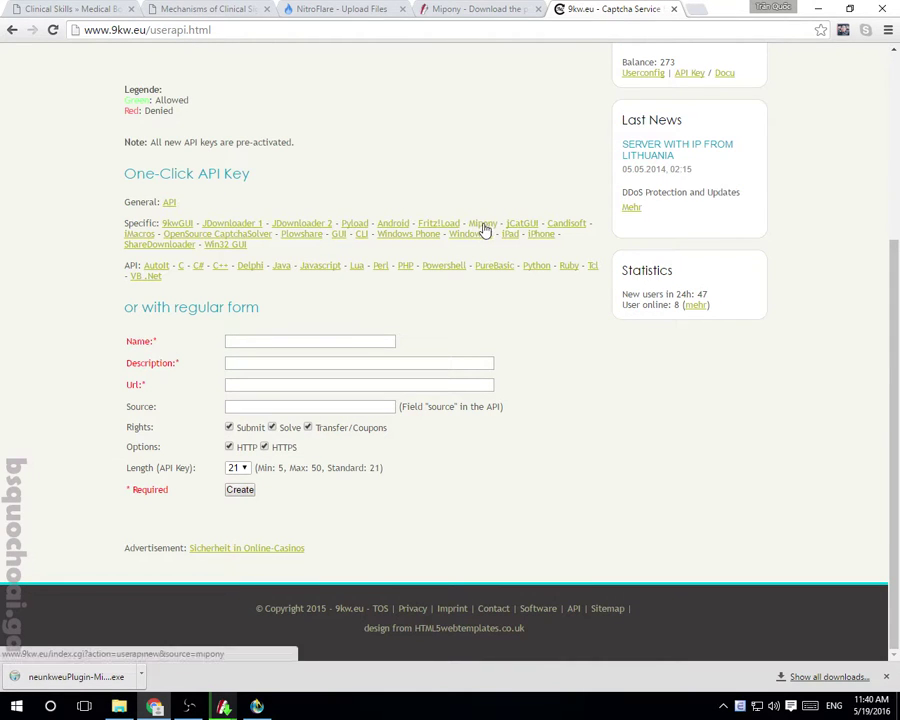
{"action": "left_click", "coordinate": [487, 231]}
Step: Review the Mipony entry under API management and copy its API key
{"action": "scroll", "coordinate": [484, 230], "scroll_direction": "up", "scroll_amount": 3}
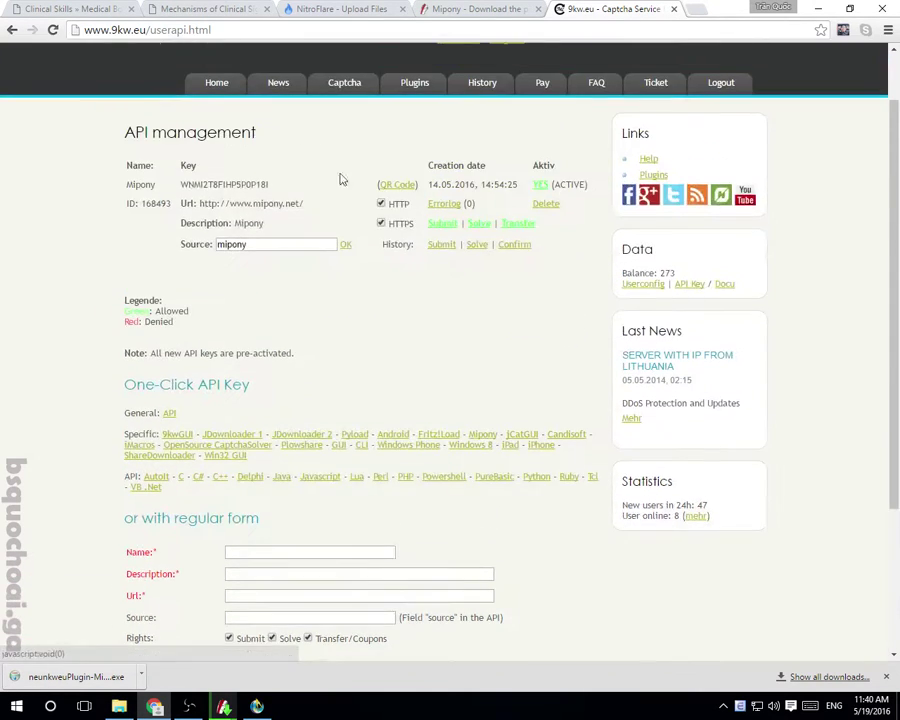
{"action": "left_click_drag", "start_coordinate": [124, 132], "coordinate": [530, 263]}
{"action": "left_click", "coordinate": [567, 273]}
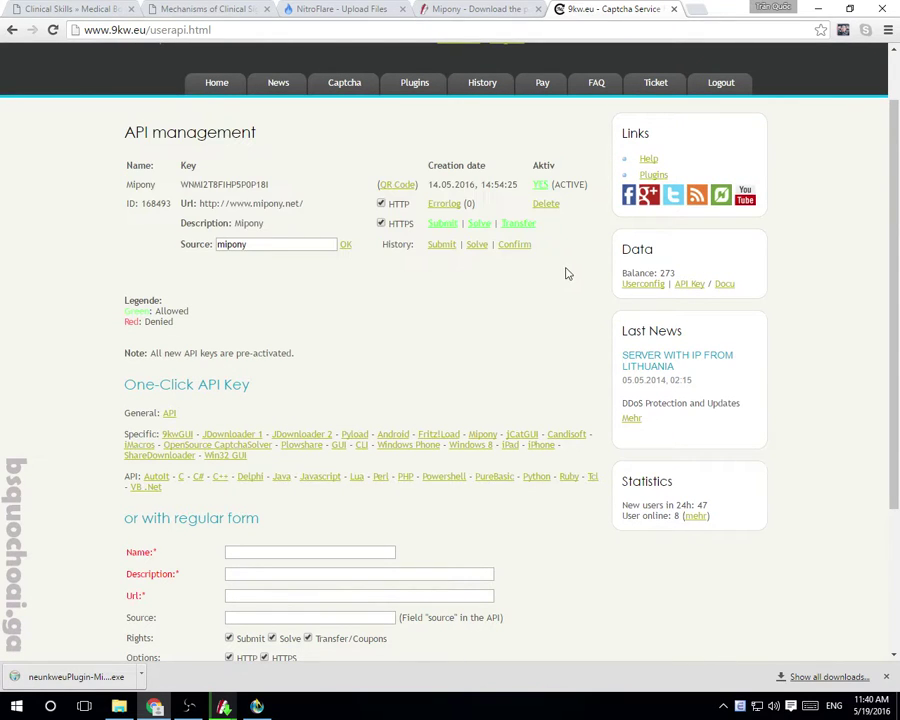
{"action": "double_click", "coordinate": [228, 184]}
{"action": "right_click", "coordinate": [237, 188]}
{"action": "left_click", "coordinate": [250, 197]}
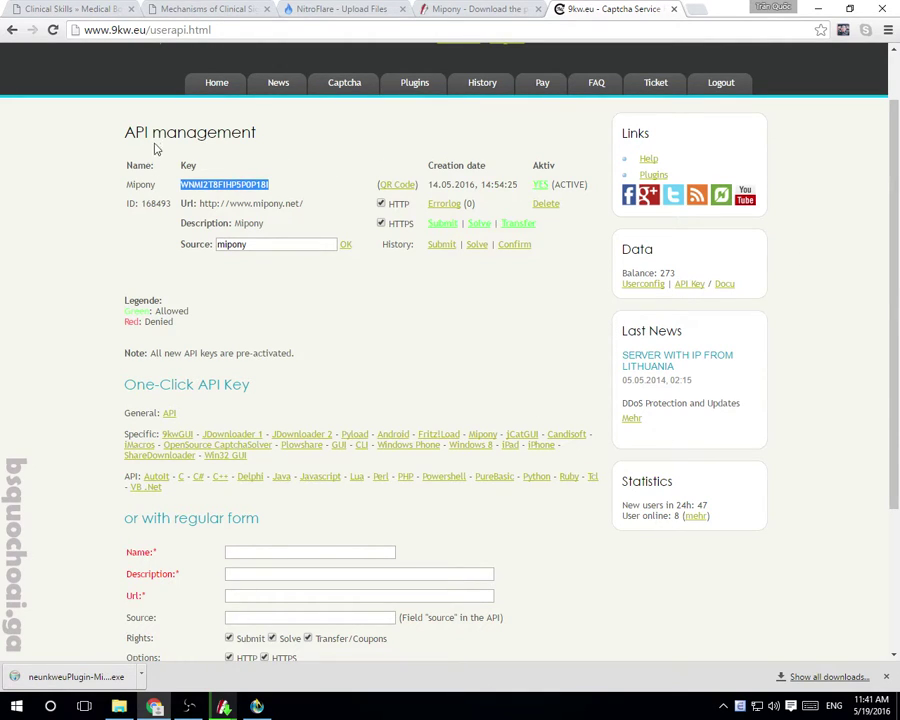
Step: Highlight the API management heading and the account's credit balance on the 9kw.eu page
{"action": "left_click_drag", "start_coordinate": [126, 133], "coordinate": [205, 135]}
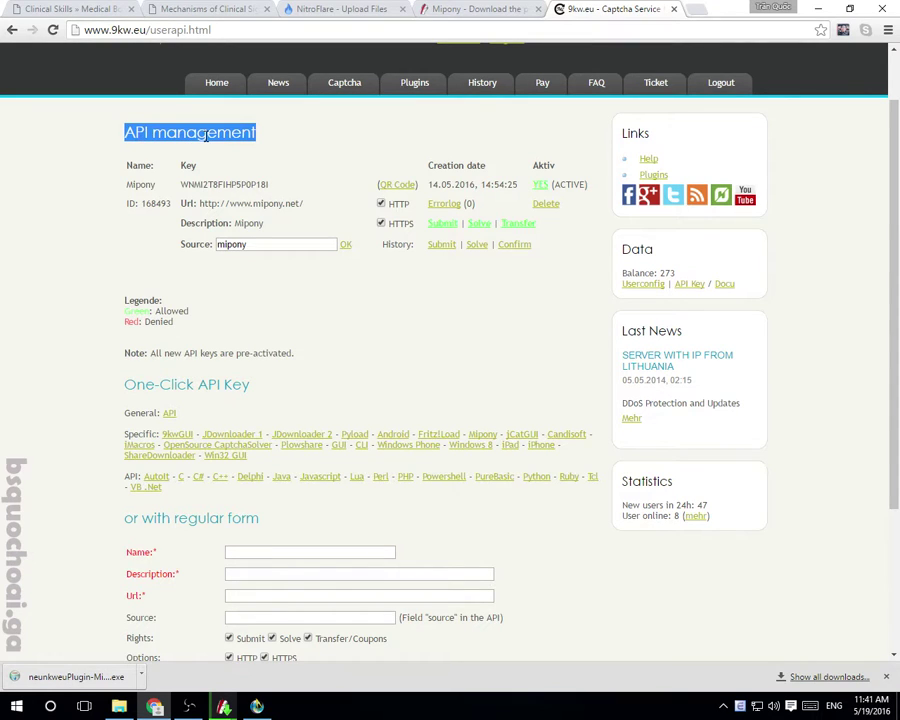
{"action": "triple_click", "coordinate": [645, 273]}
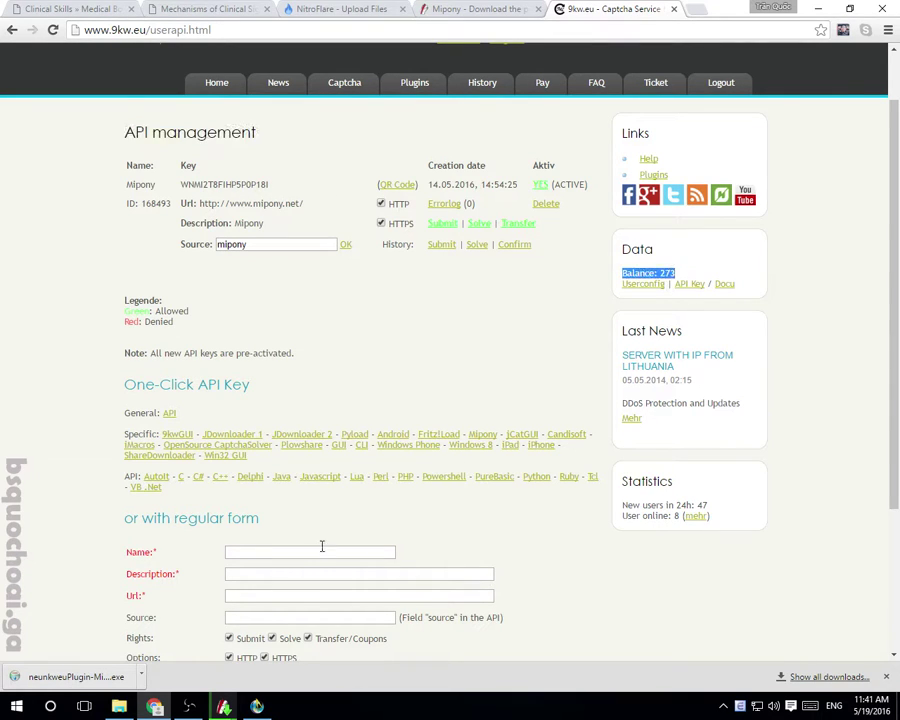
Step: Switch to Mipony, review the API key and zoom fields in the 9kw.eu plugin options, and close both option dialogs
{"action": "mouse_move", "coordinate": [214, 706]}
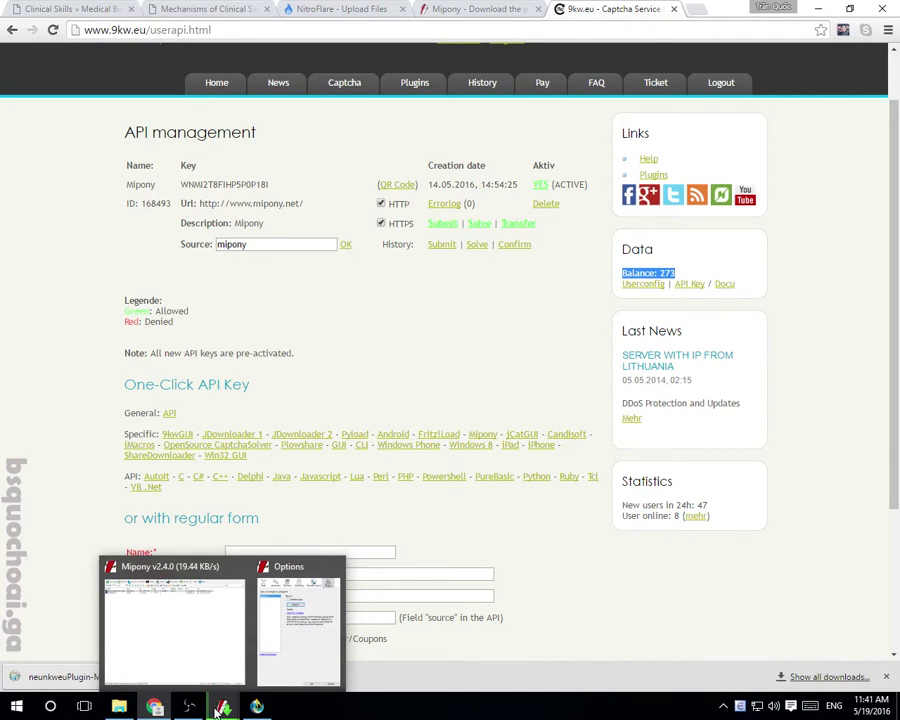
{"action": "left_click", "coordinate": [275, 615]}
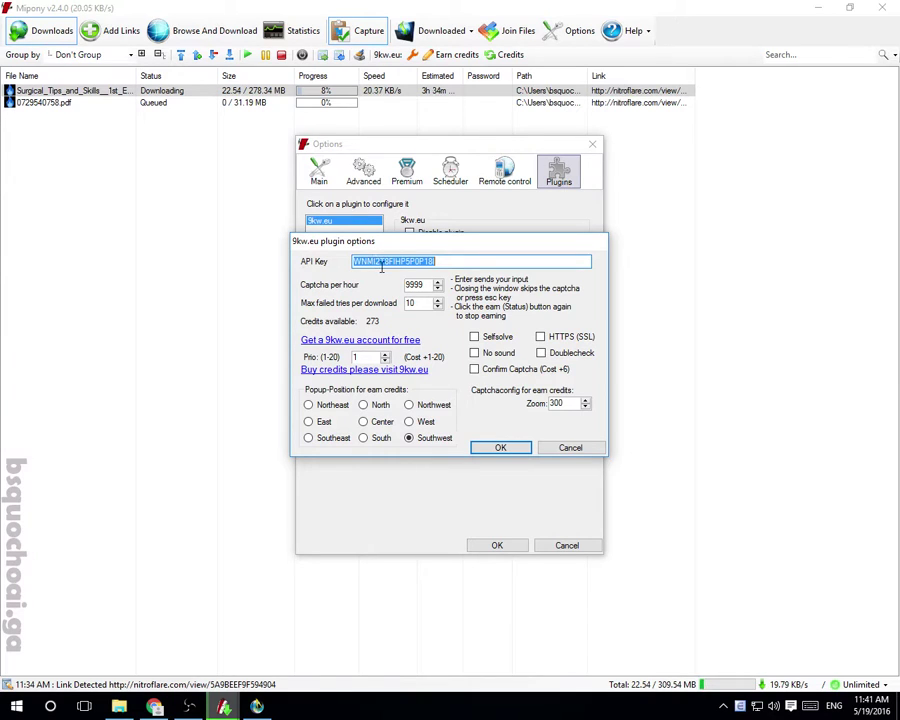
{"action": "double_click", "coordinate": [566, 403]}
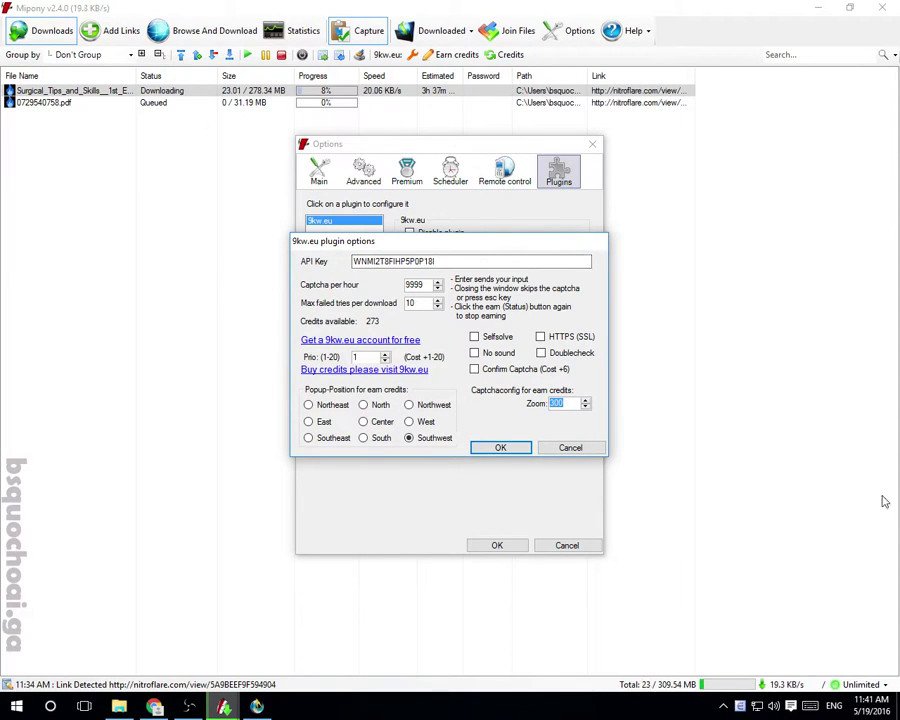
{"action": "left_click", "coordinate": [588, 450]}
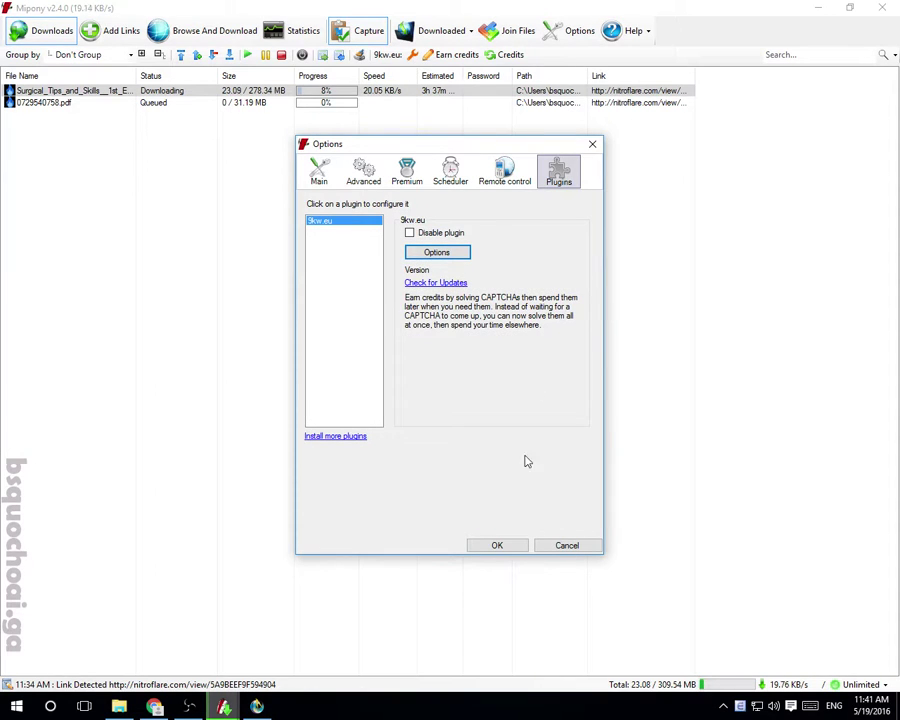
{"action": "left_click", "coordinate": [512, 545]}
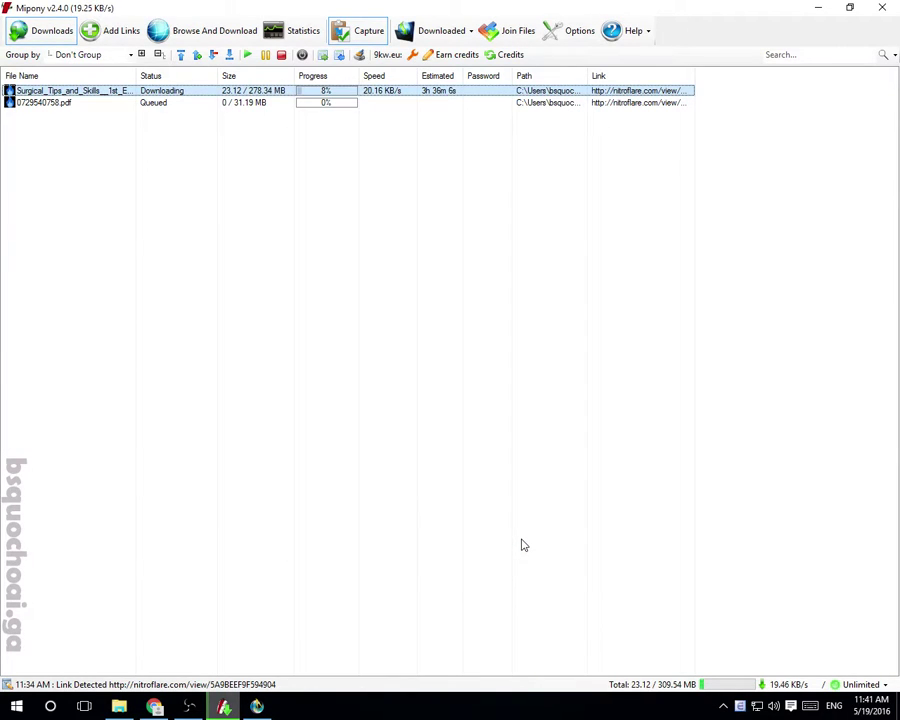
Step: Review the 9kw.eu plugin settings and the Plugins page of the program options, closing each without making changes
{"action": "left_click", "coordinate": [395, 55]}
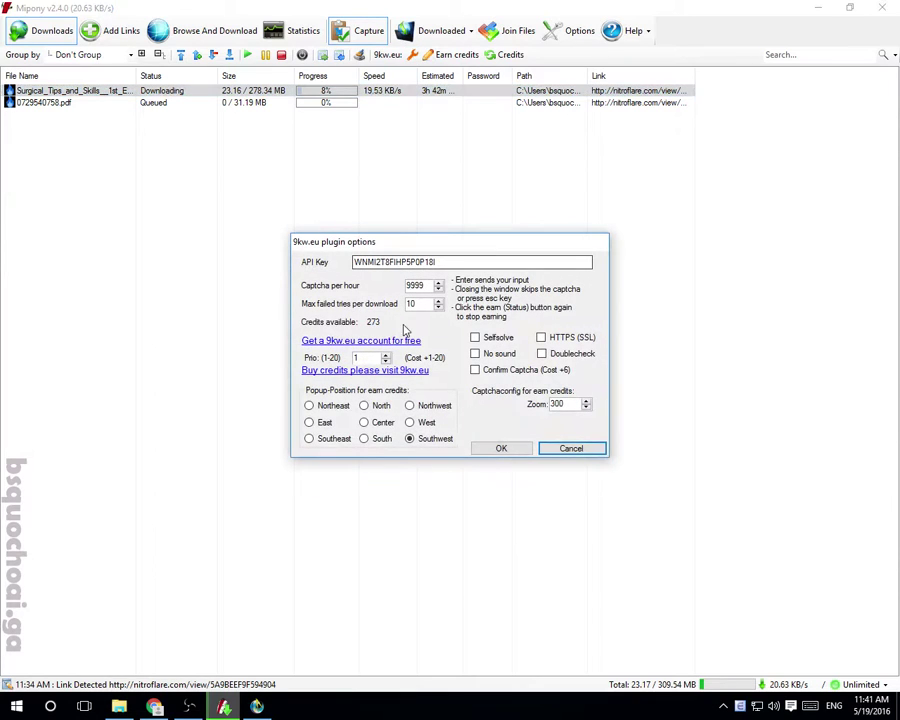
{"action": "left_click", "coordinate": [580, 448]}
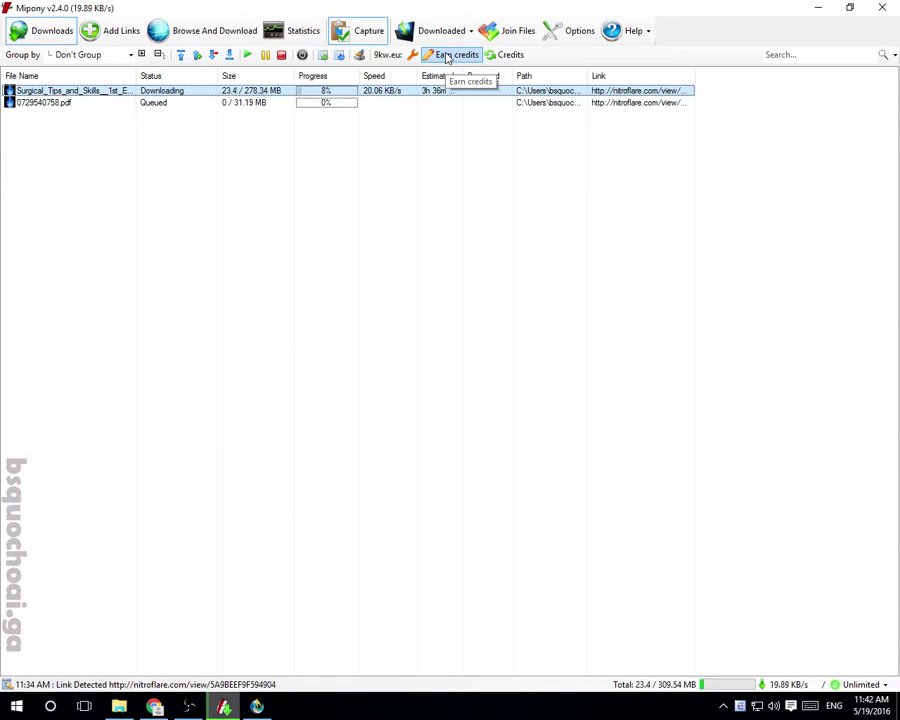
{"action": "left_click", "coordinate": [572, 32]}
{"action": "left_click", "coordinate": [558, 172]}
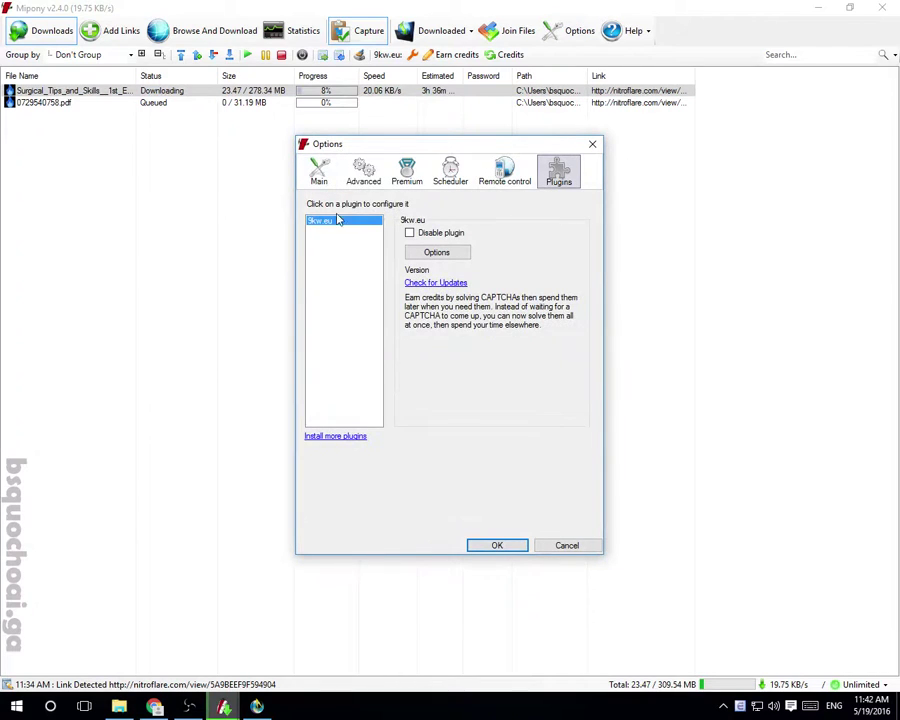
{"action": "left_click", "coordinate": [592, 145]}
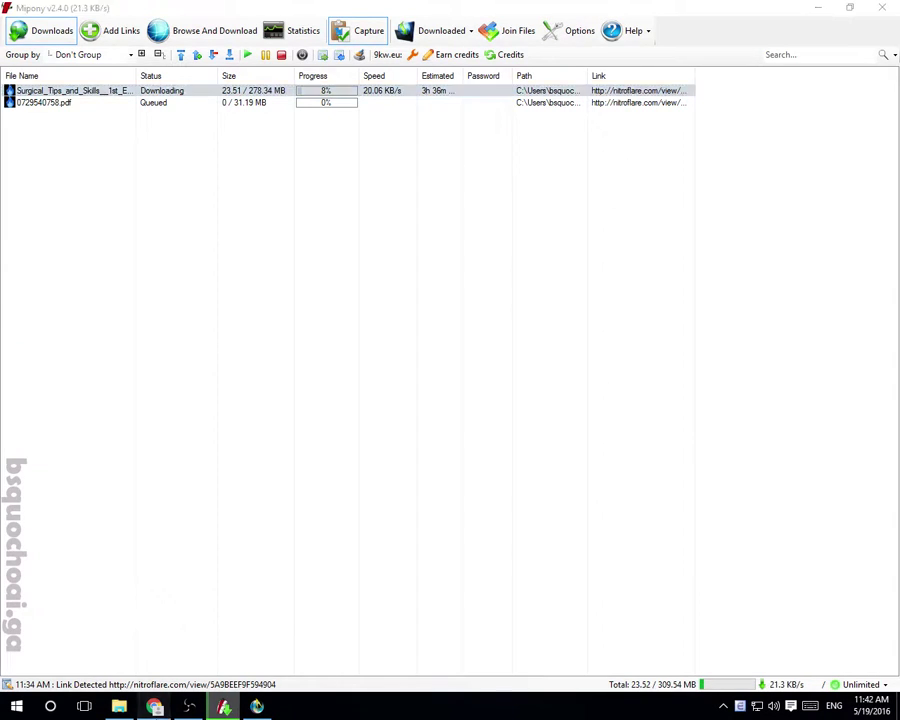
Step: Switch to Chrome and close the 9kw.eu and Mipony website tabs
{"action": "key", "text": "alt+Tab"}
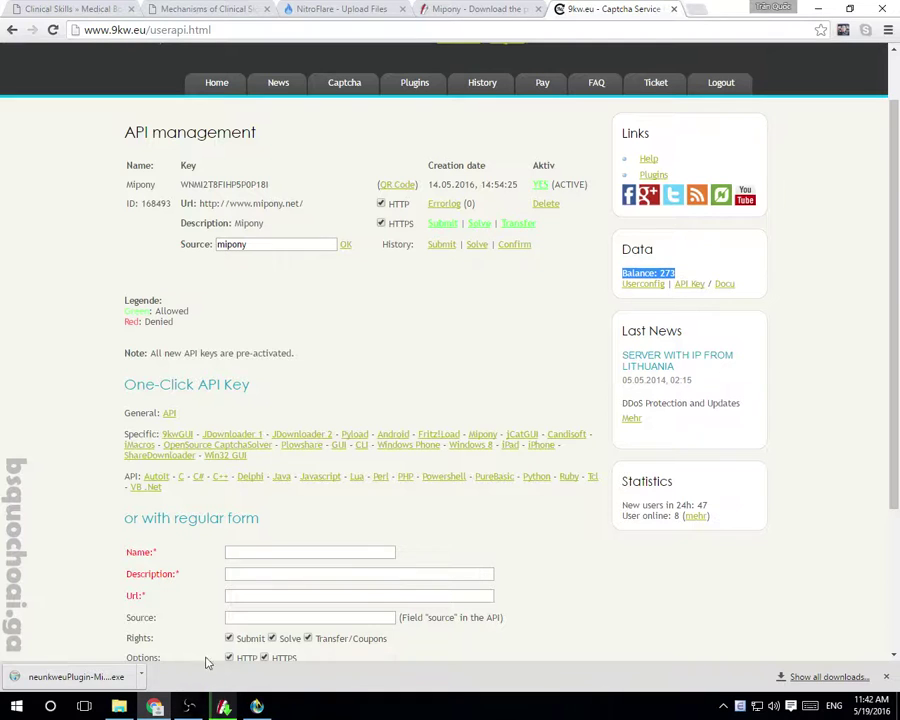
{"action": "left_click", "coordinate": [674, 9]}
{"action": "left_click", "coordinate": [536, 9]}
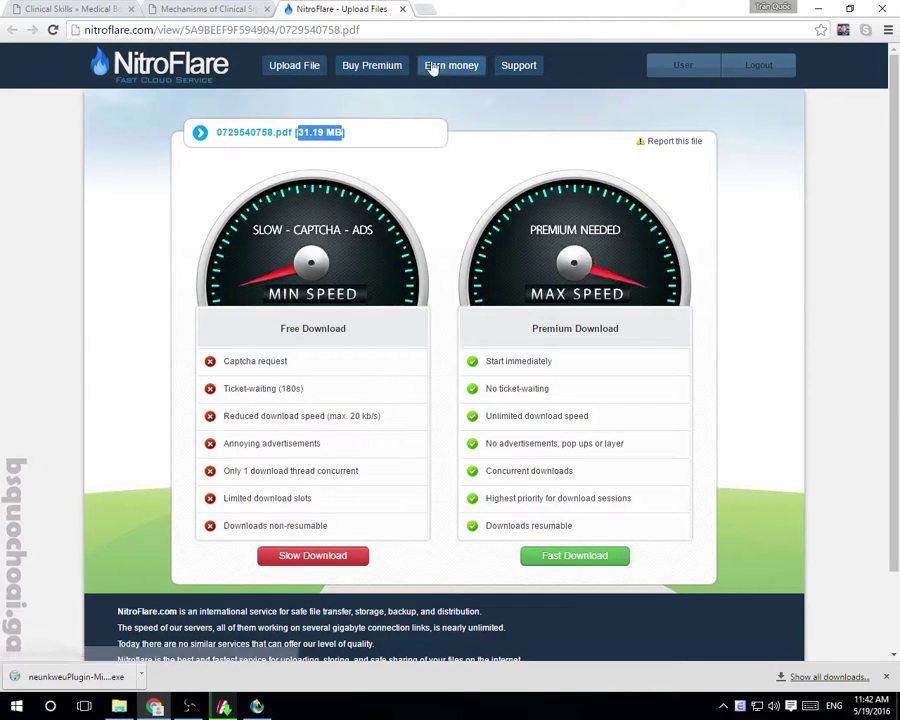
Step: Open the ONLeech bookmark from the Premium leach folder in a new tab and highlight the site's address
{"action": "left_click", "coordinate": [424, 9]}
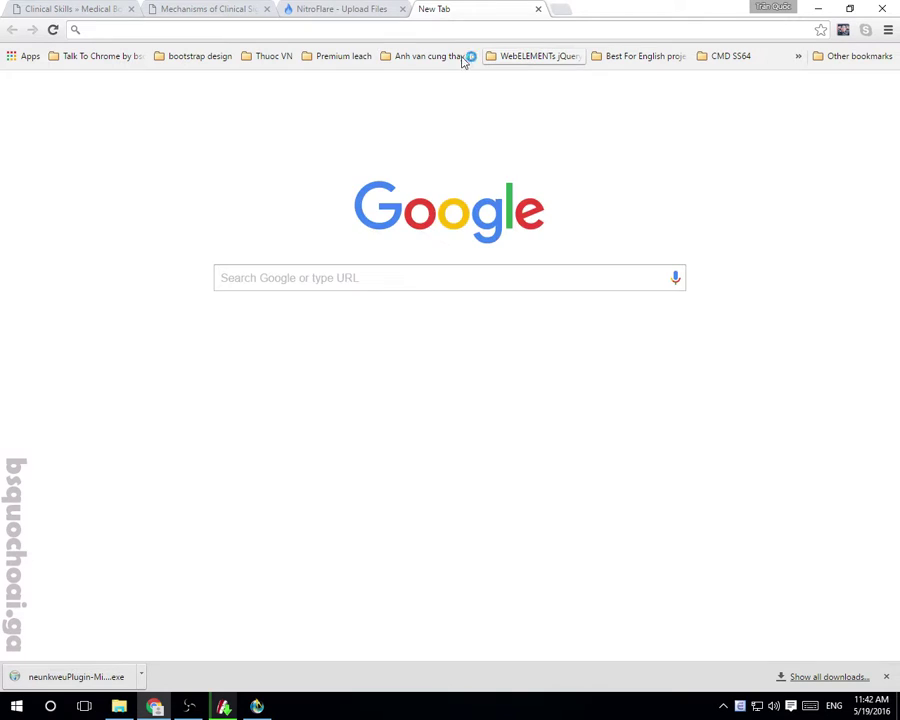
{"action": "left_click", "coordinate": [358, 57]}
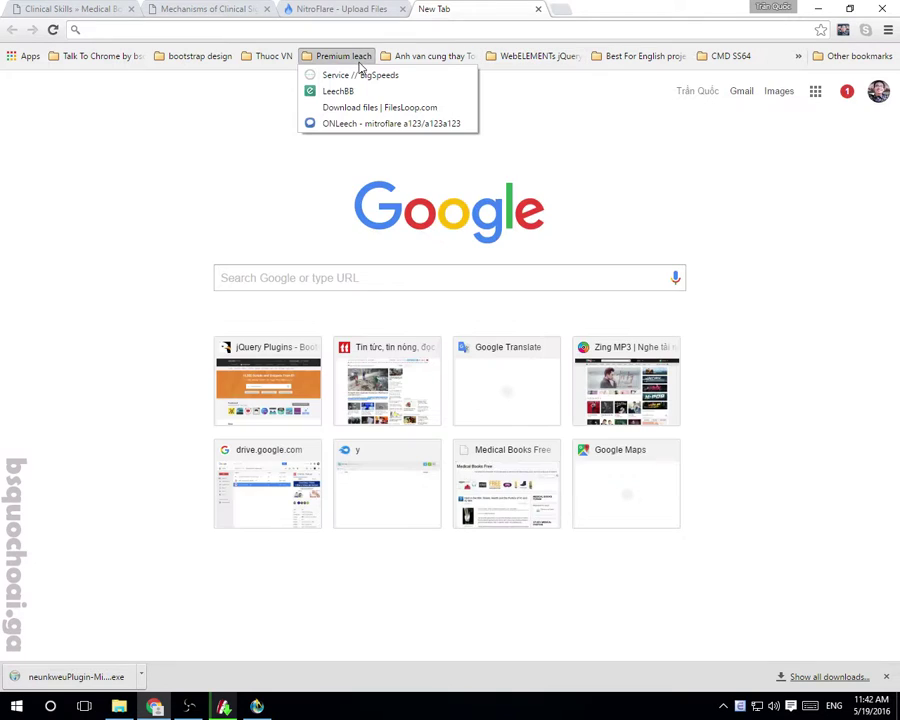
{"action": "left_click", "coordinate": [335, 128]}
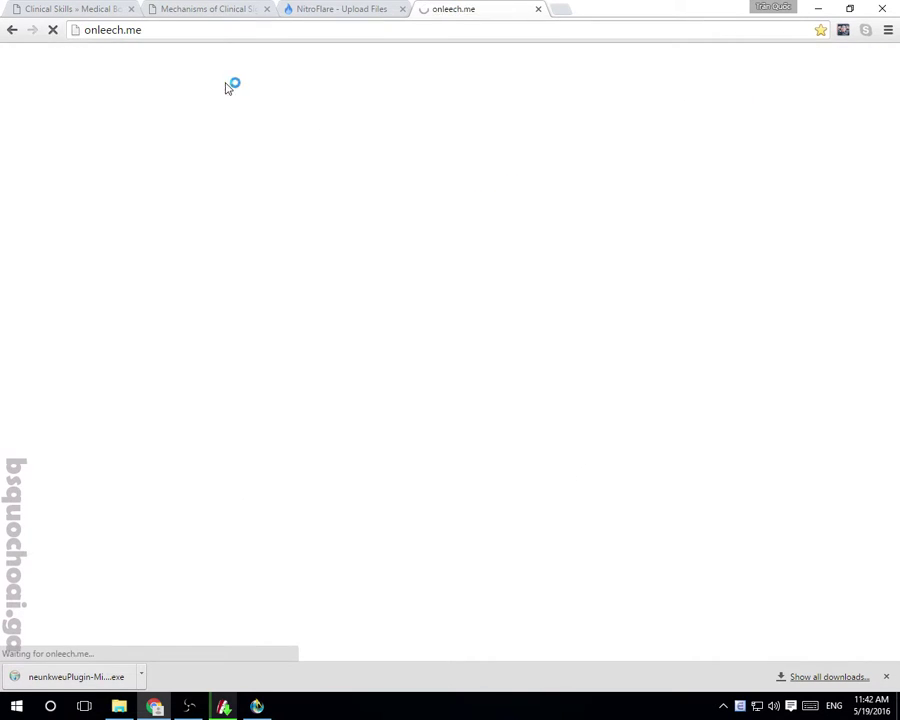
{"action": "left_click", "coordinate": [95, 31]}
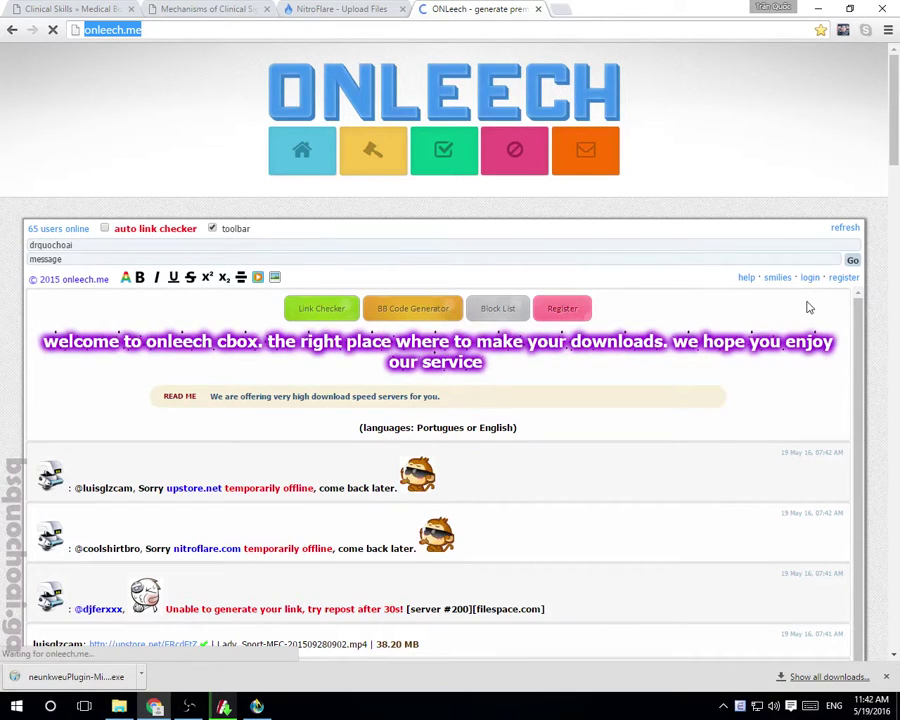
Step: Highlight the nitroflare.com reply in the ONLeech chat and the words describing the host's availability
{"action": "left_click_drag", "start_coordinate": [74, 548], "coordinate": [368, 565]}
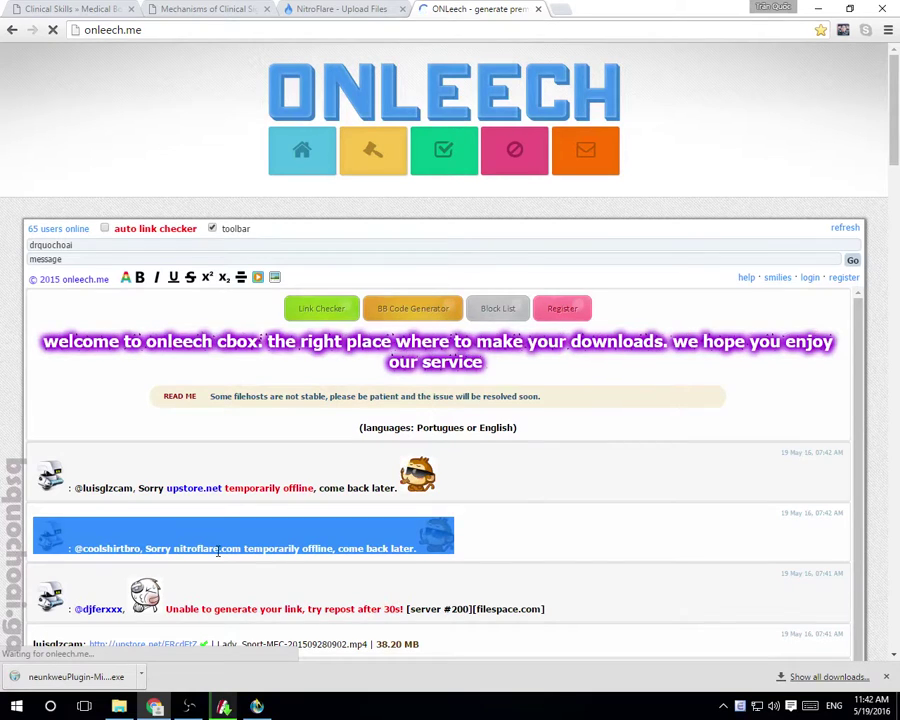
{"action": "double_click", "coordinate": [296, 543]}
{"action": "left_click_drag", "start_coordinate": [296, 543], "coordinate": [323, 545]}
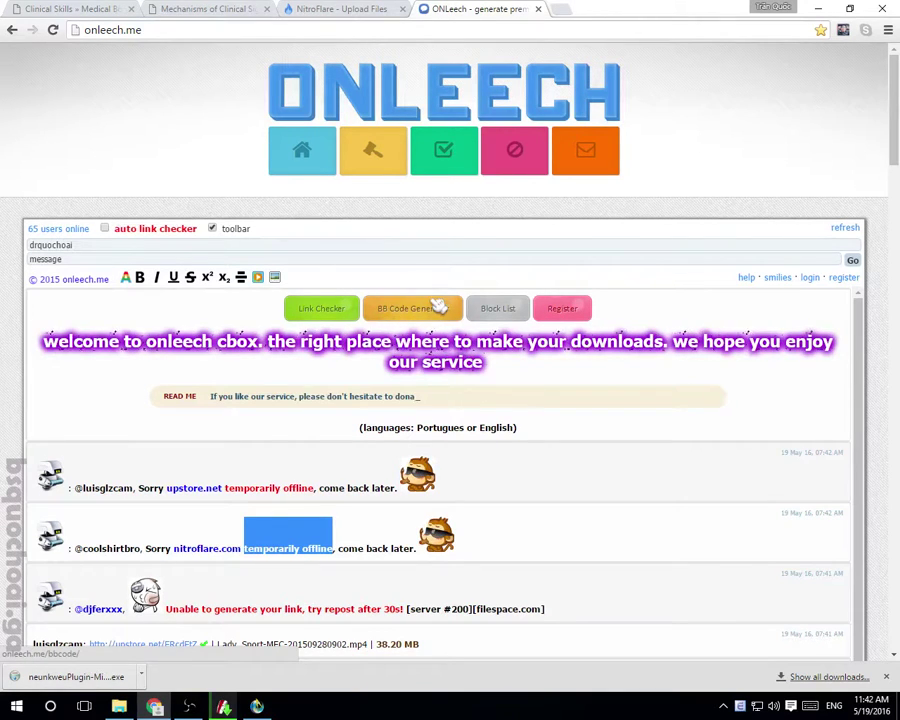
Step: Revisit the NitroFlare file page, close the ONLeech tab, and dismiss the browser's downloads bar
{"action": "left_click", "coordinate": [392, 8]}
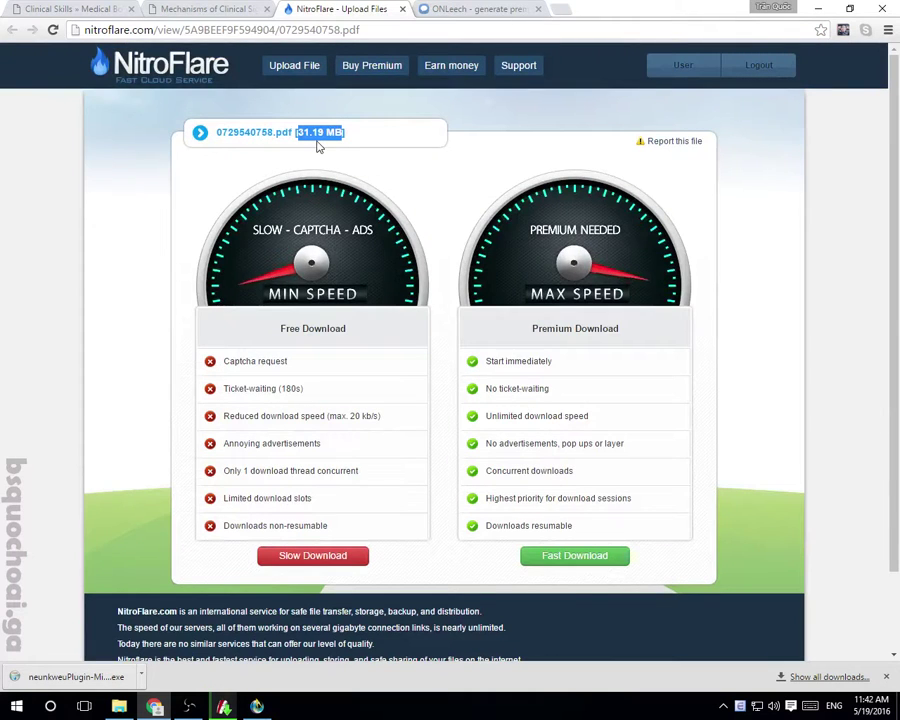
{"action": "left_click", "coordinate": [480, 9]}
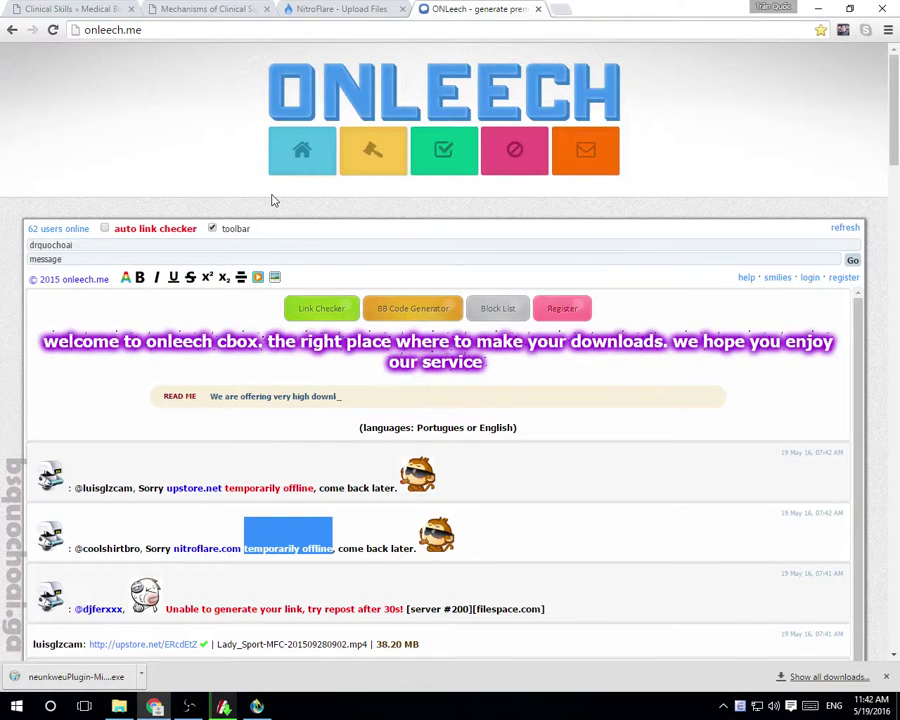
{"action": "left_click", "coordinate": [539, 9]}
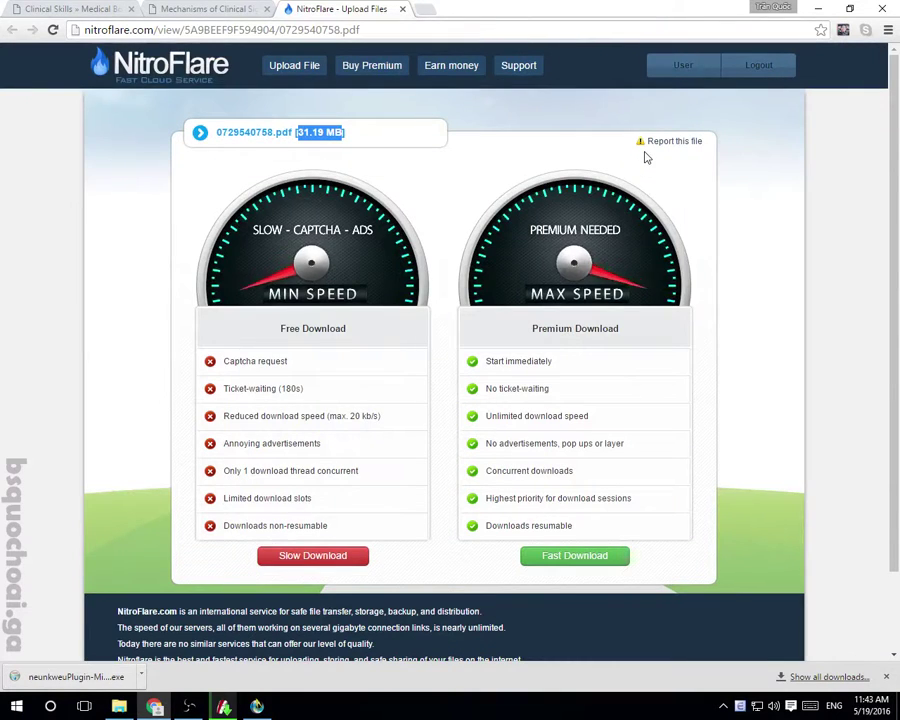
{"action": "left_click", "coordinate": [446, 107]}
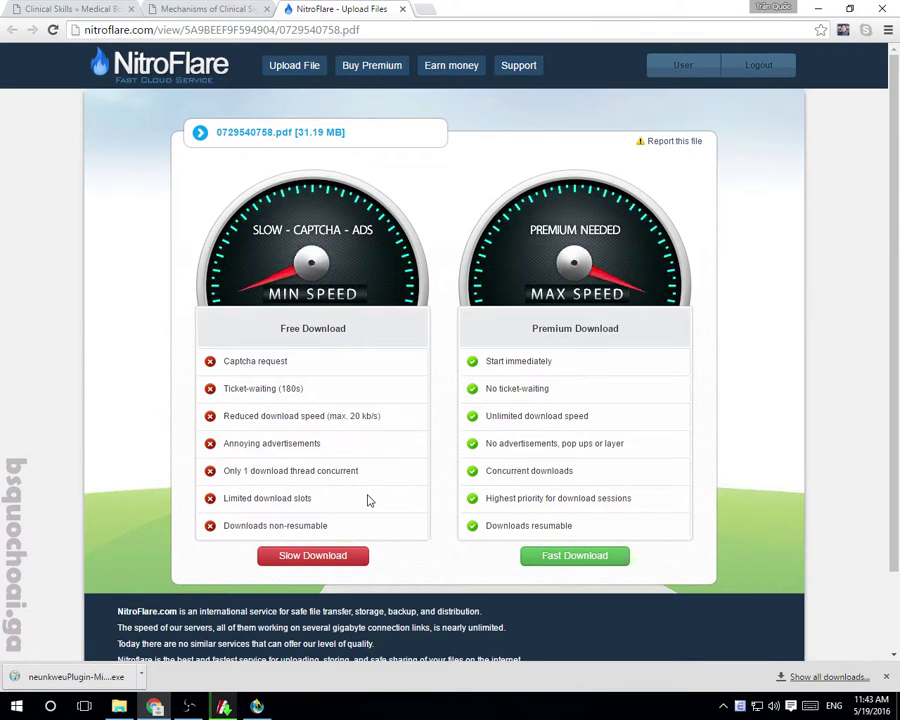
{"action": "left_click", "coordinate": [886, 676]}
Step: Switch to Mipony and check the two NitroFlare downloads, including the estimated time of the Surgical_Tips_and_Skills file
{"action": "left_click", "coordinate": [223, 706]}
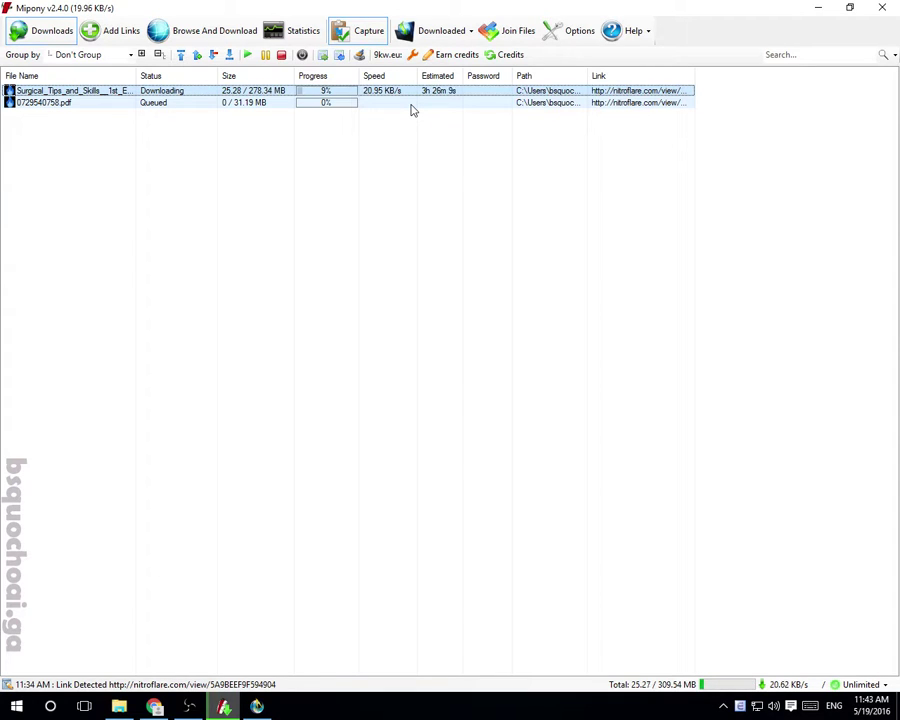
{"action": "left_click", "coordinate": [411, 104]}
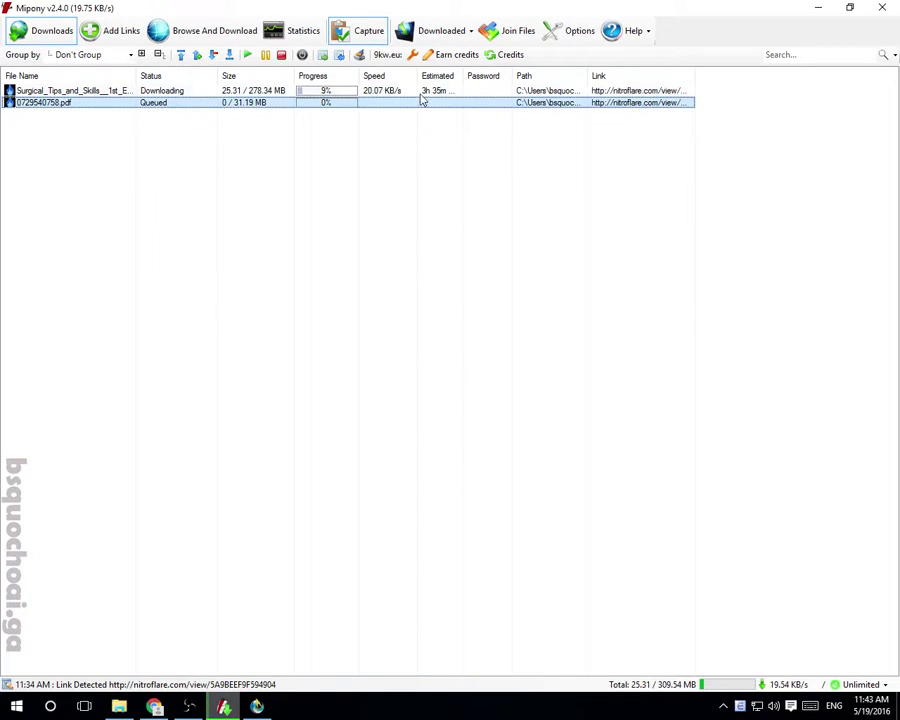
{"action": "left_click", "coordinate": [422, 92]}
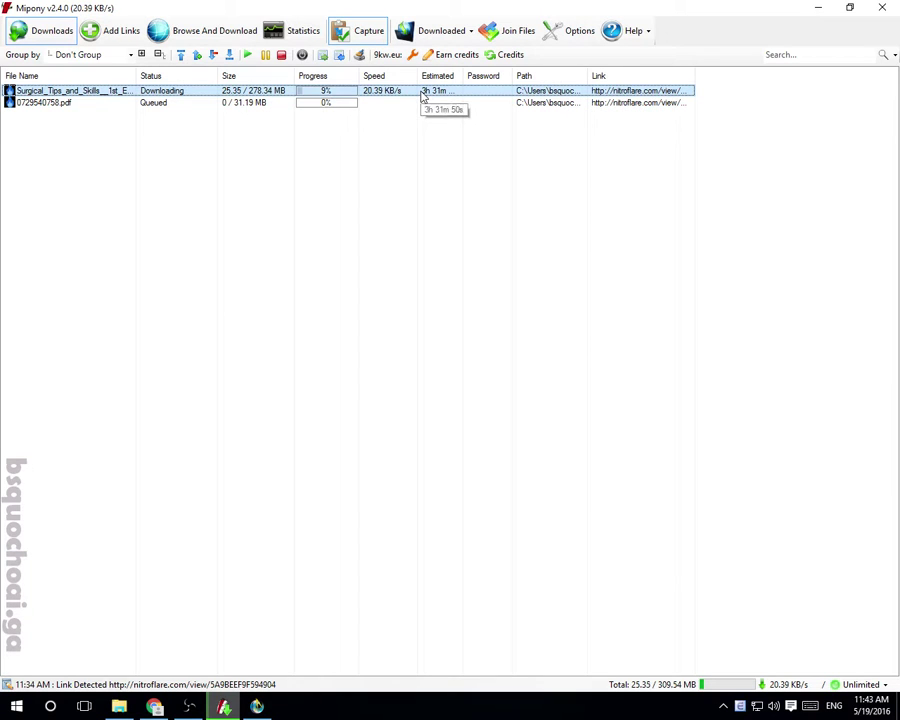
Step: View the 9kw.eu entry among the installed plugins in the program options and close the dialog without changes
{"action": "left_click", "coordinate": [576, 31]}
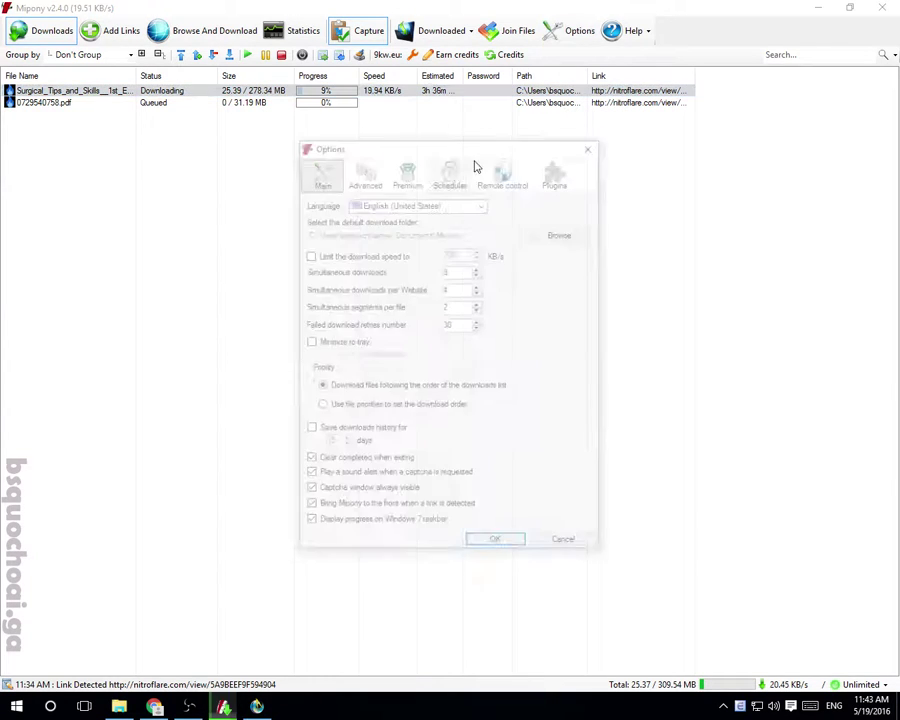
{"action": "left_click", "coordinate": [548, 180]}
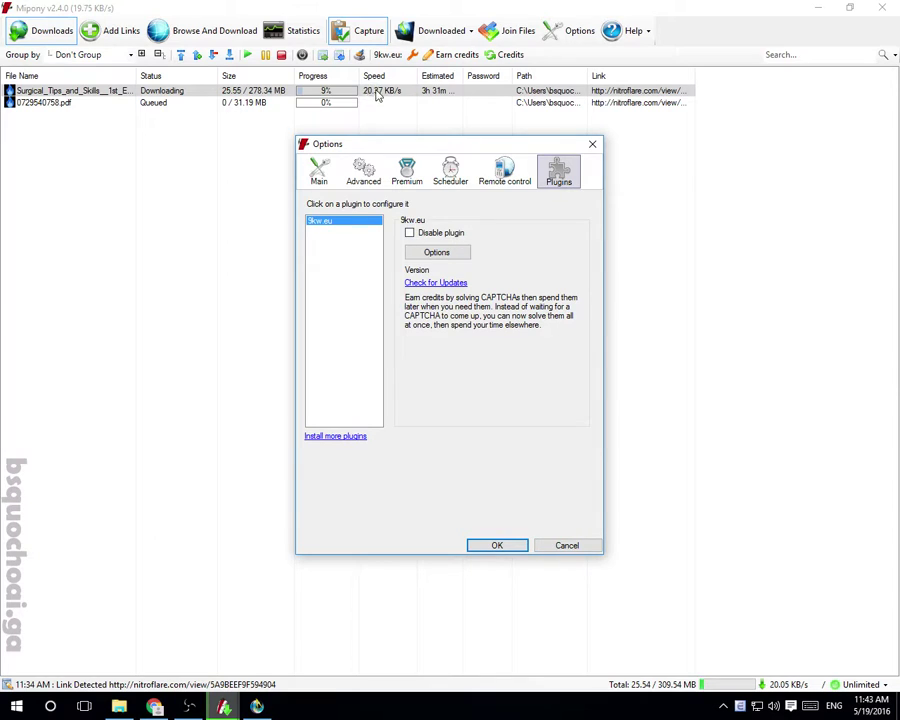
{"action": "left_click", "coordinate": [570, 546]}
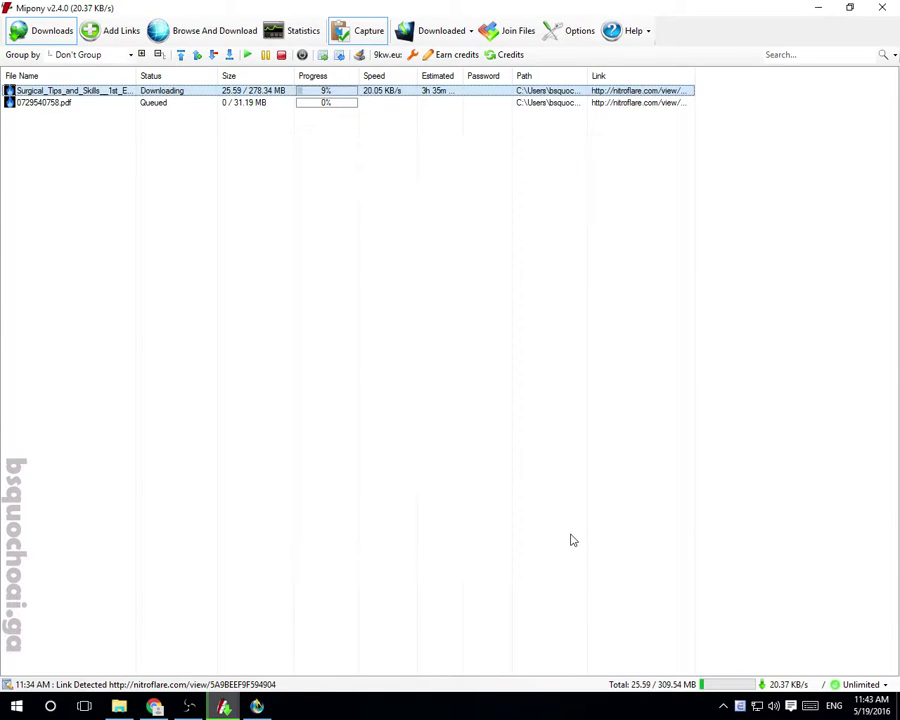